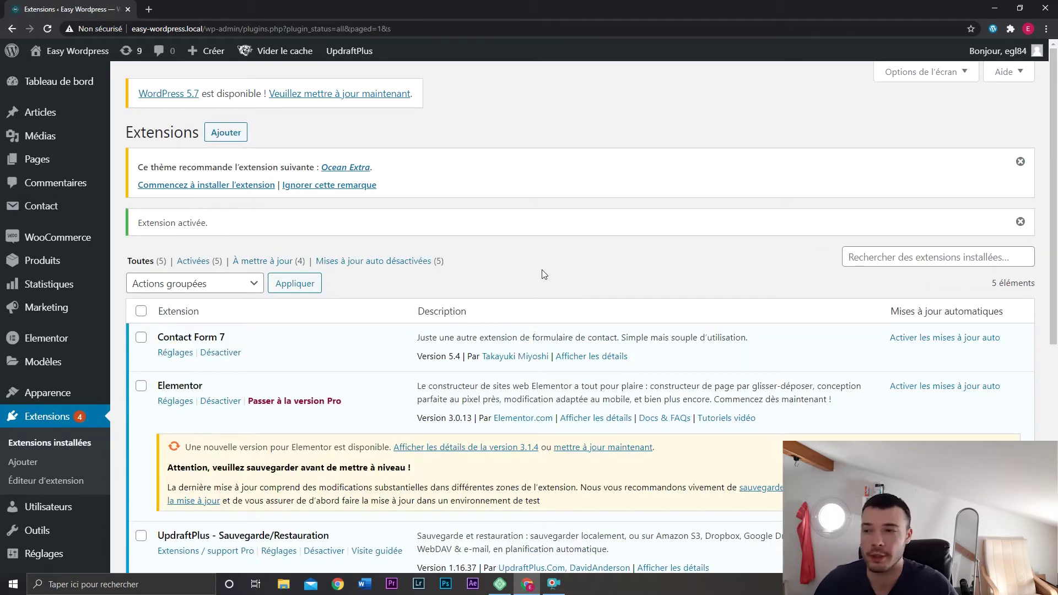
Create a new contact form titled "Contact".
mouse_move(95, 208)
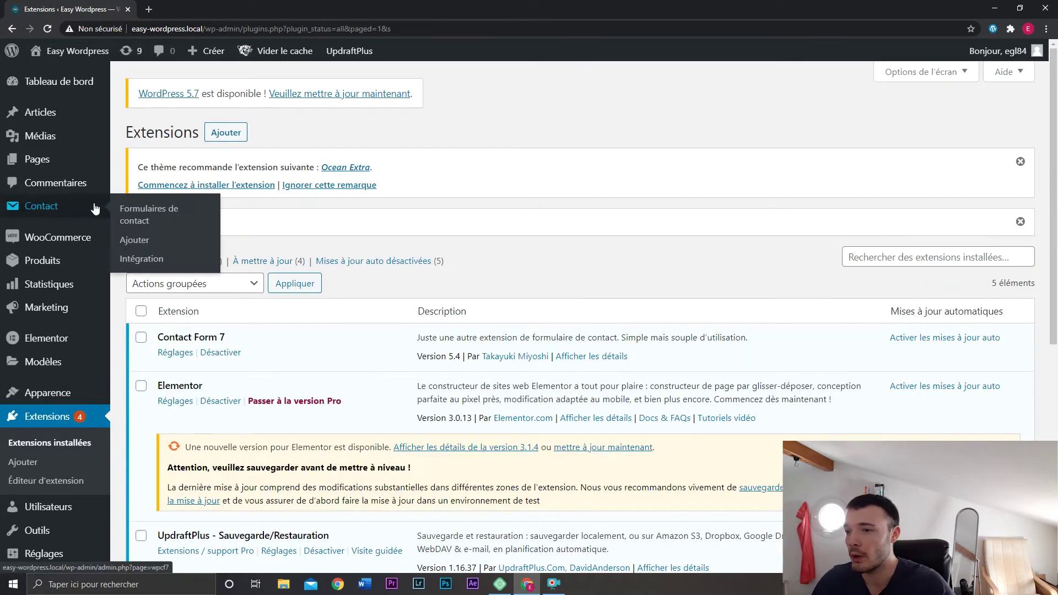
left_click(171, 210)
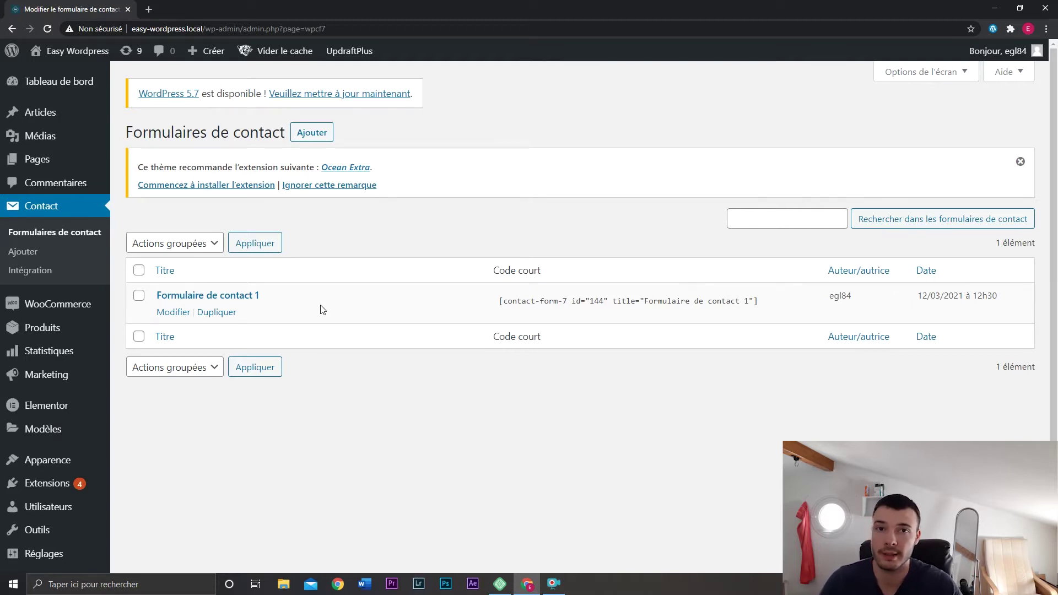
left_click(30, 254)
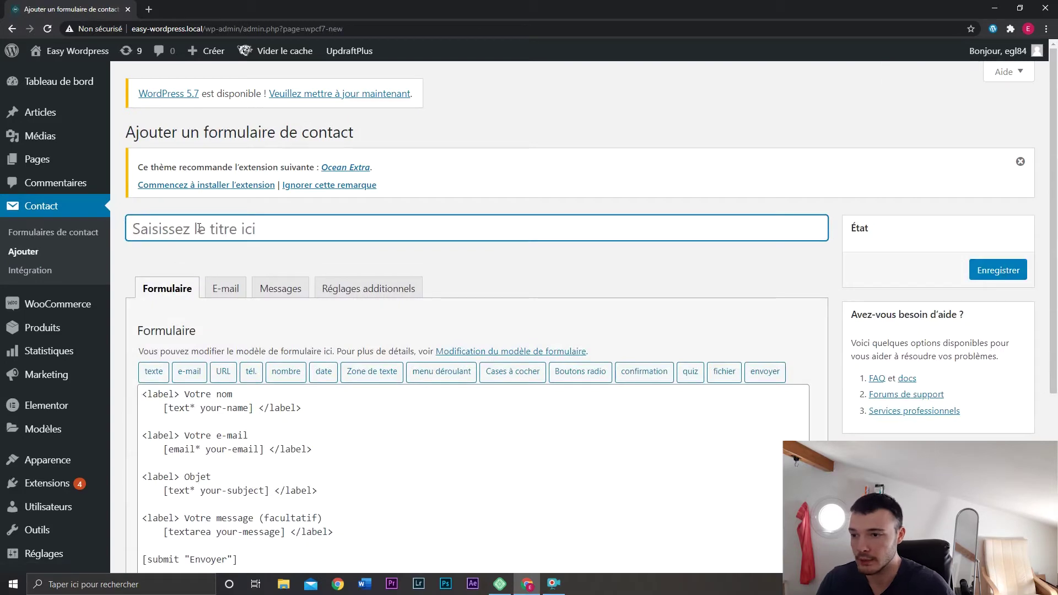
left_click(199, 228)
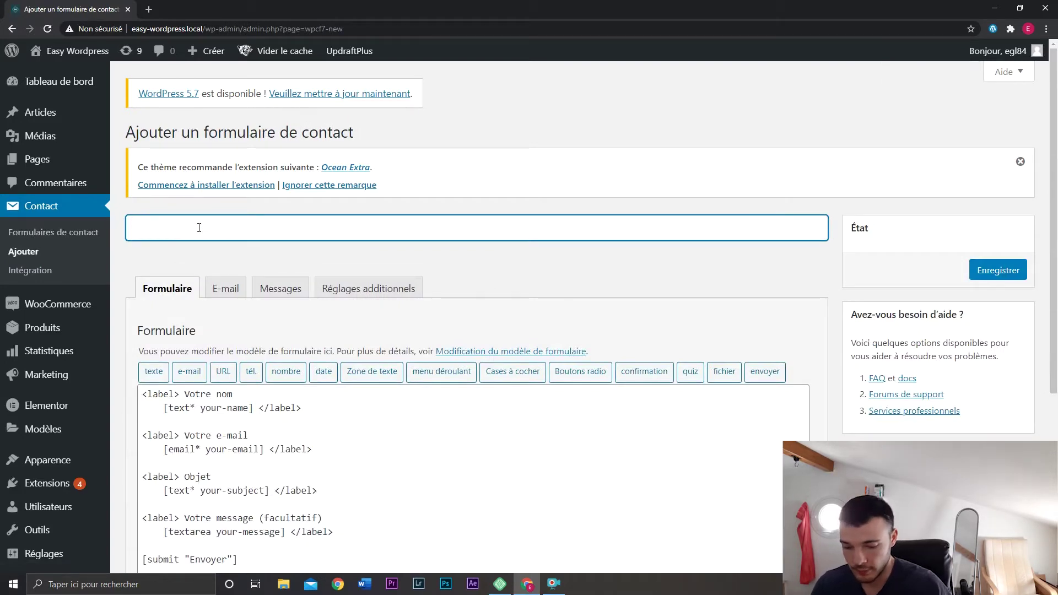
type("Contact")
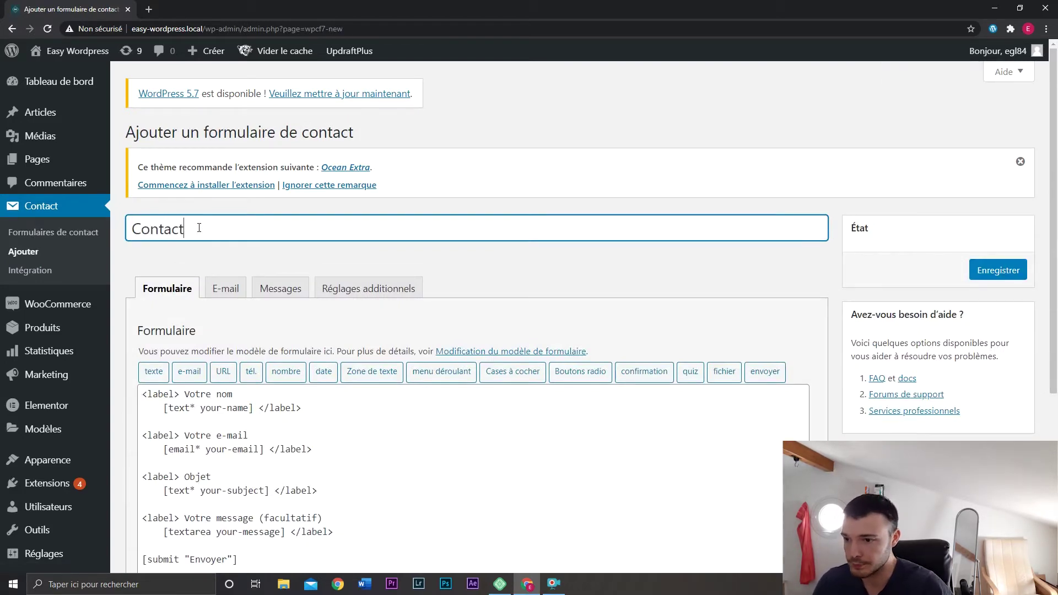
Remove the required-field asterisk from the your-name text tag in the form template, and put it back.
scroll(335, 307, "down", 3)
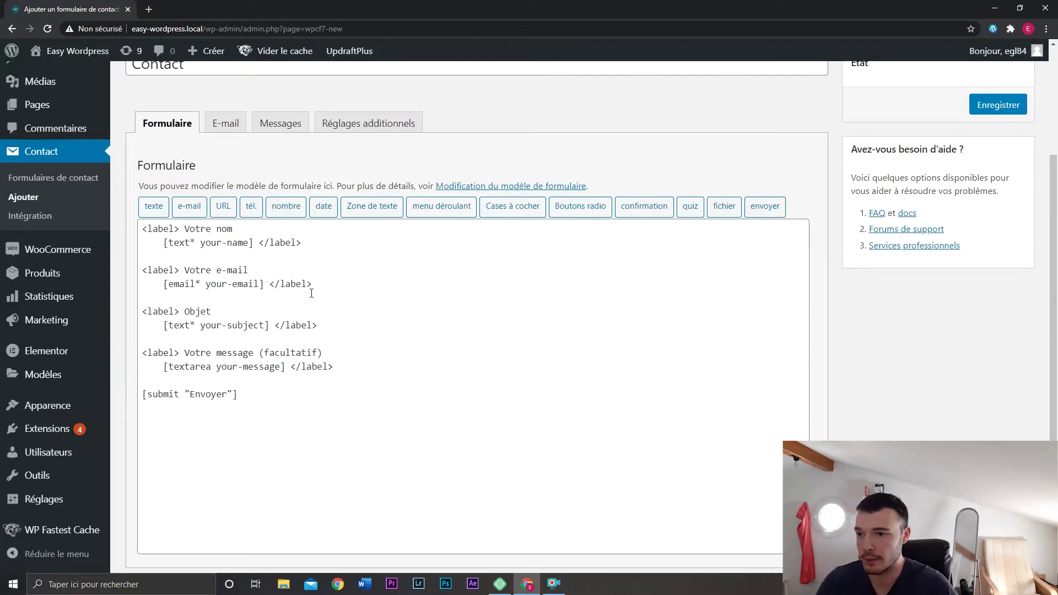
left_click(261, 270)
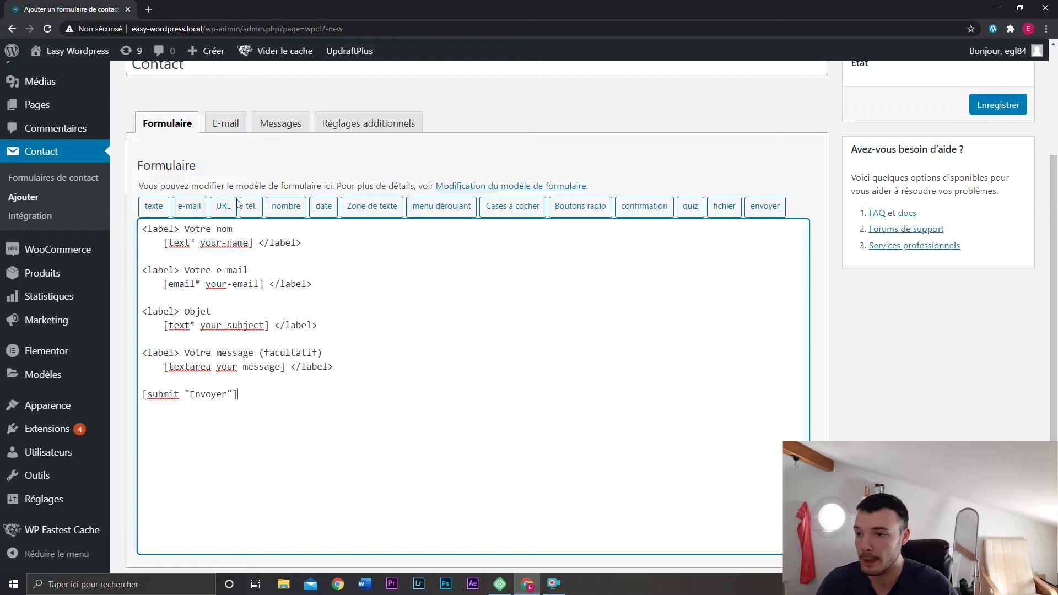
left_click_drag(180, 228, 234, 230)
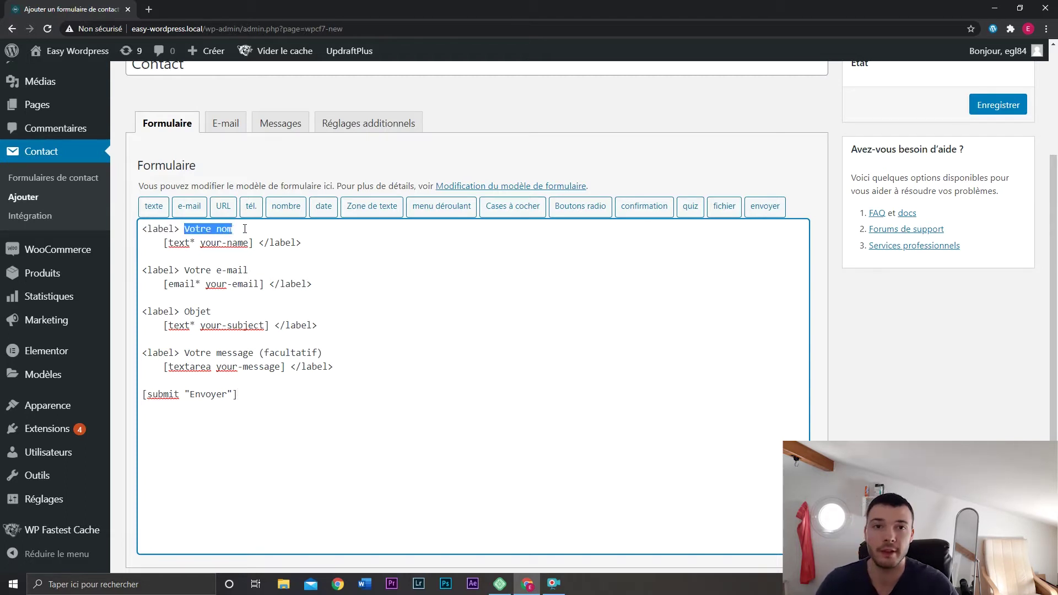
left_click_drag(254, 242, 166, 243)
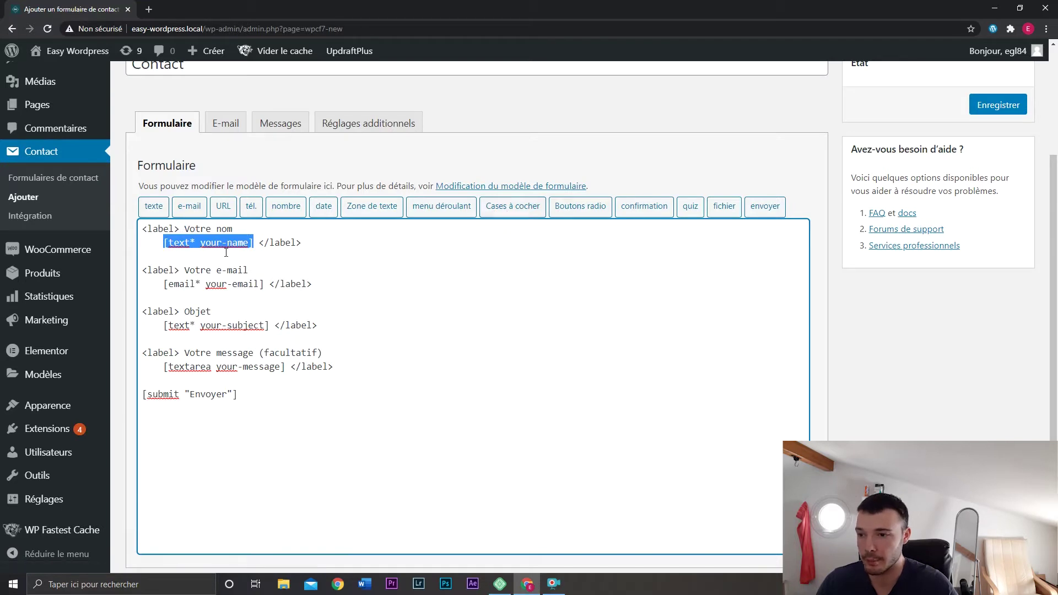
left_click(211, 243)
key("Delete")
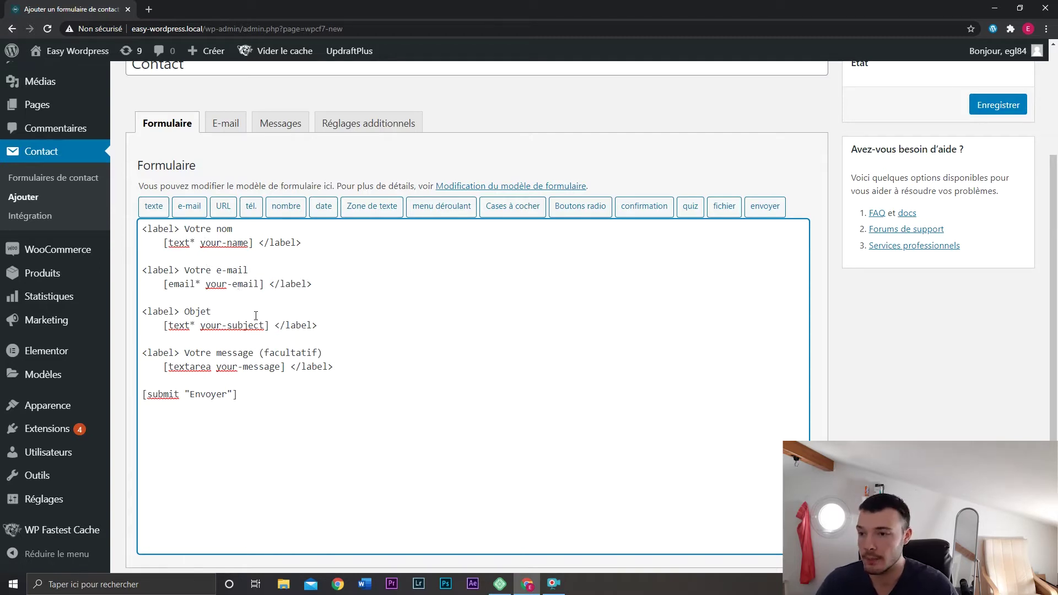
key("BackSpace")
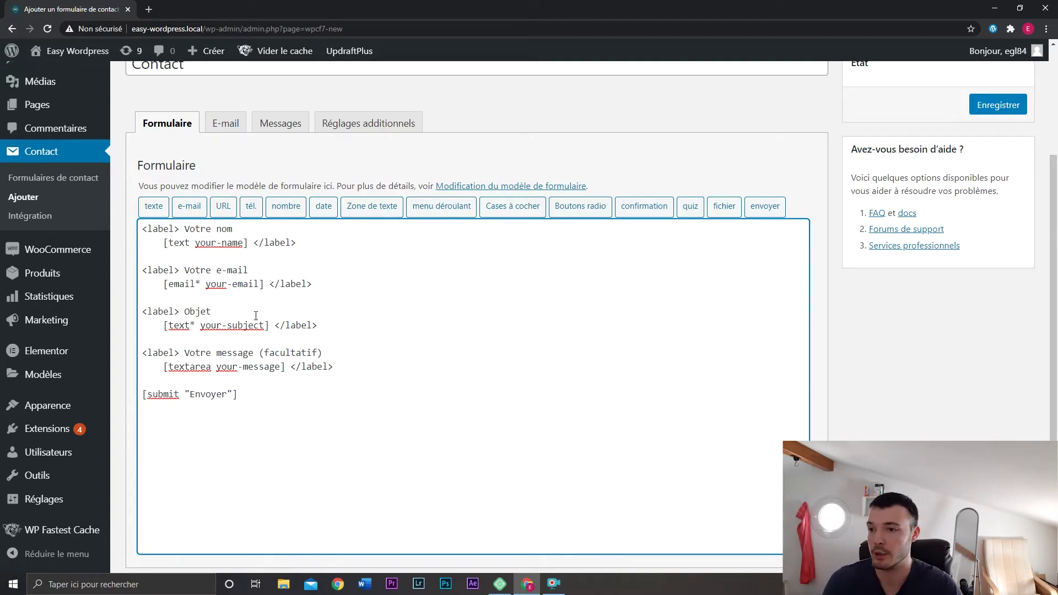
type("*")
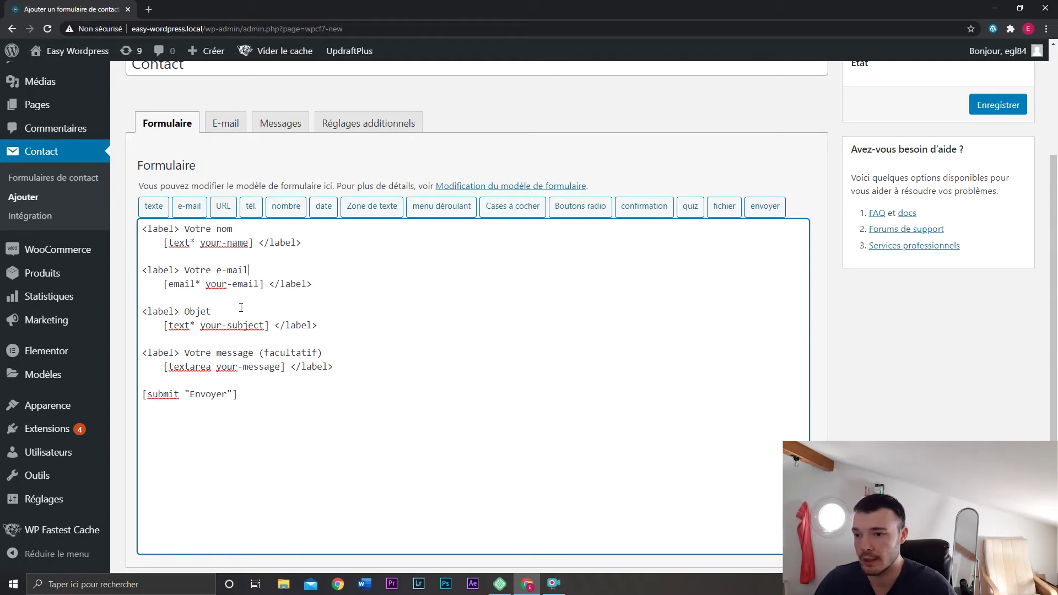
Make the message field required: remove "(facultatif)" from the "Votre message" label and add an asterisk to its textarea tag.
left_click(253, 353)
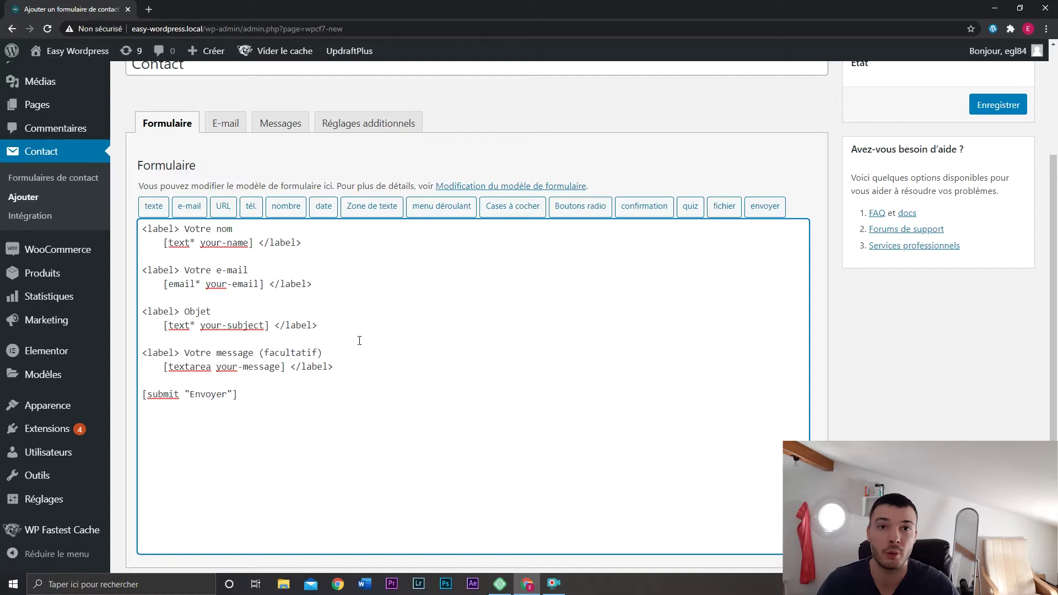
left_click_drag(325, 353, 260, 353)
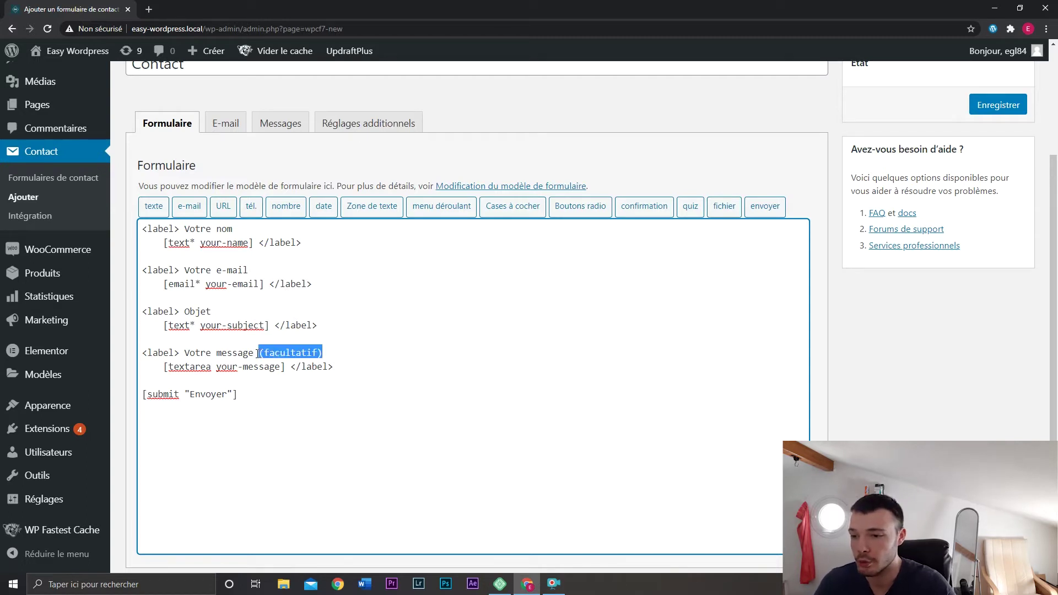
key("BackSpace")
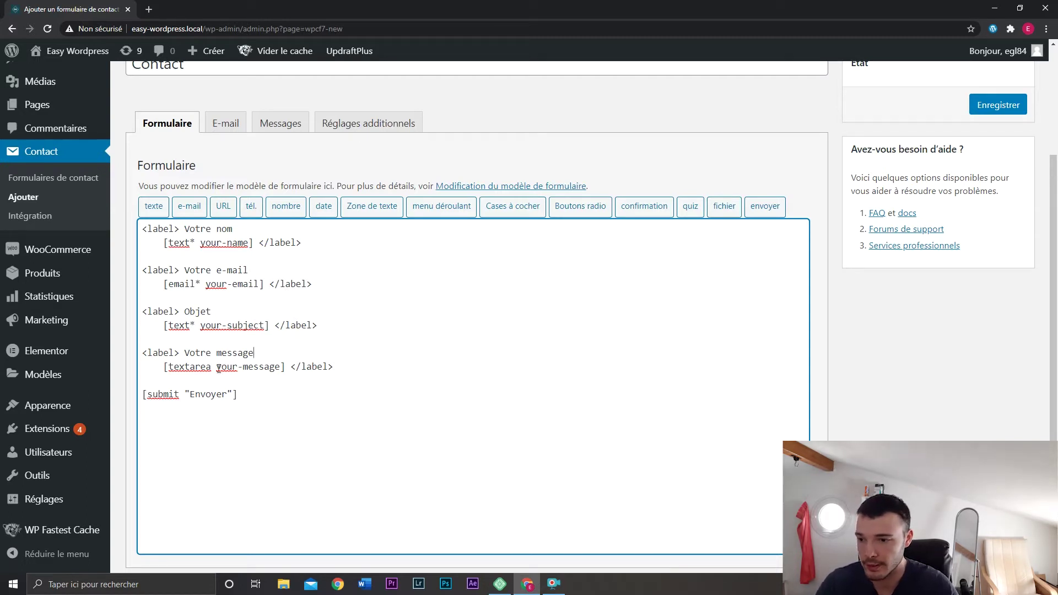
left_click(218, 367)
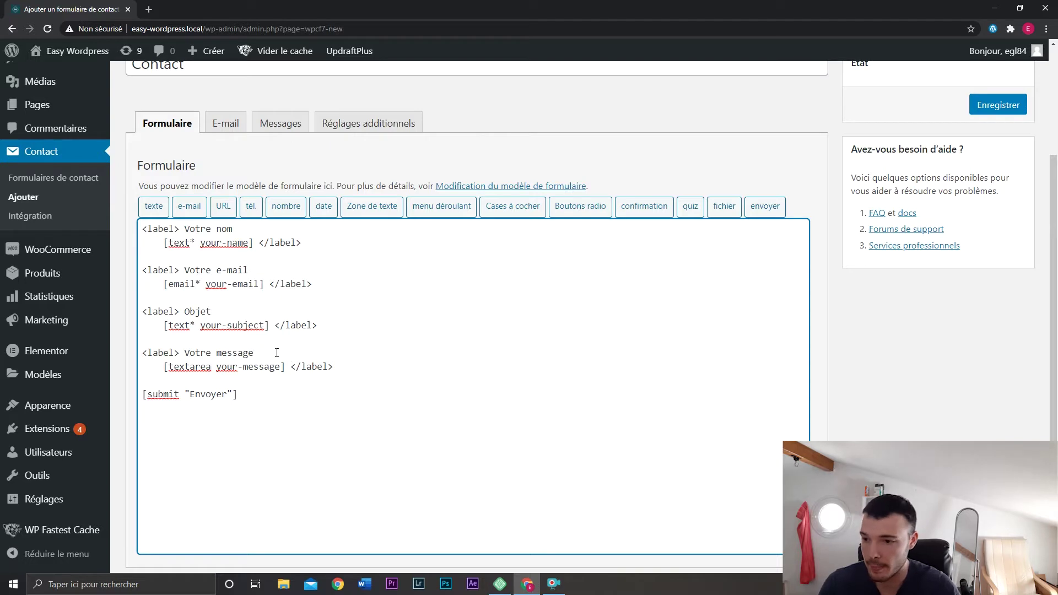
type("*")
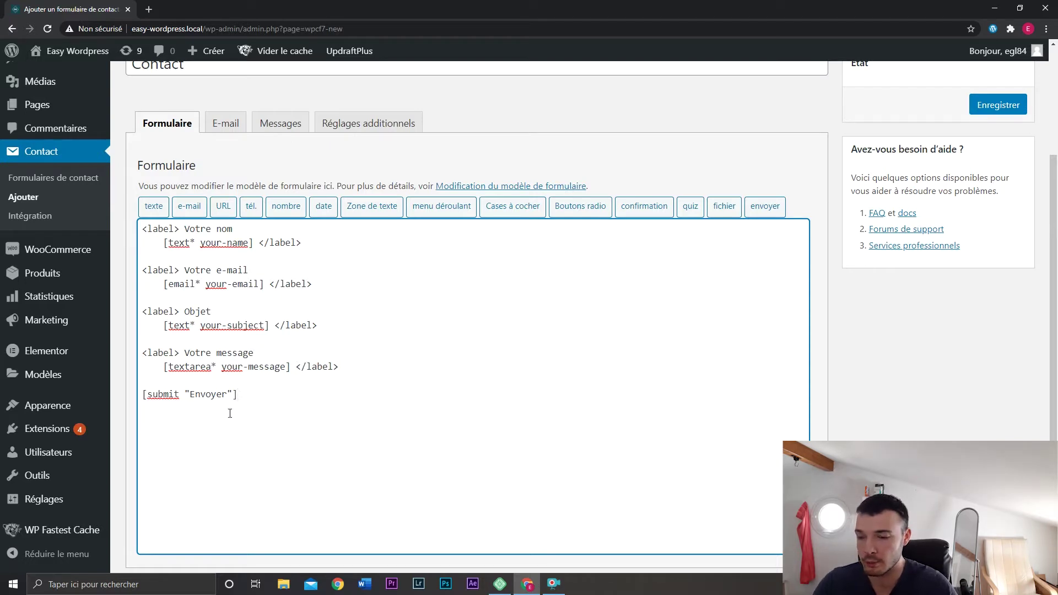
Set the submit button's label to "Envoyer mon message" and save the form.
left_click_drag(230, 393, 189, 394)
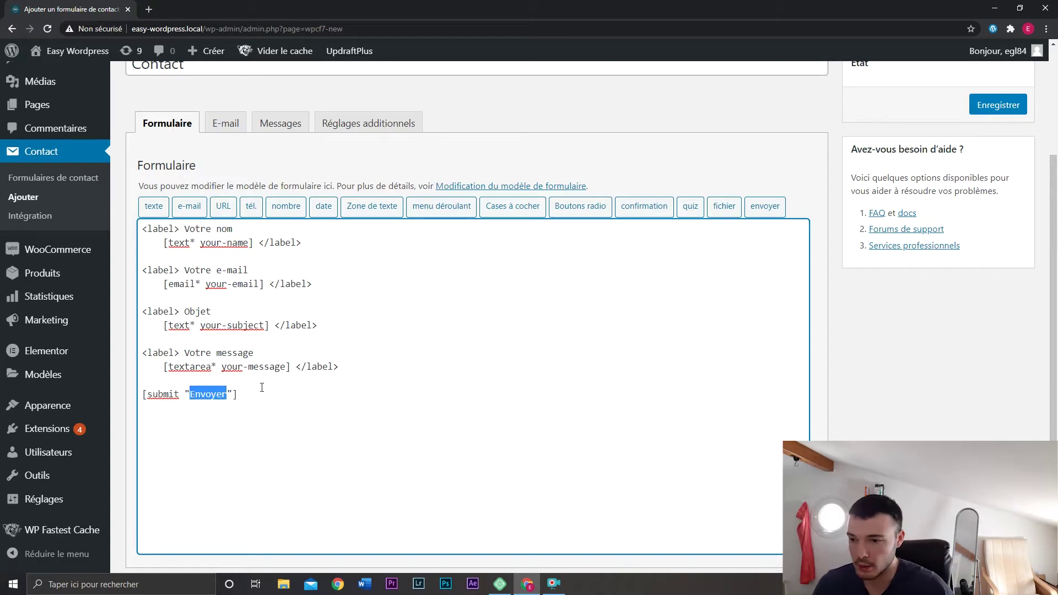
key("Right")
type("mon m")
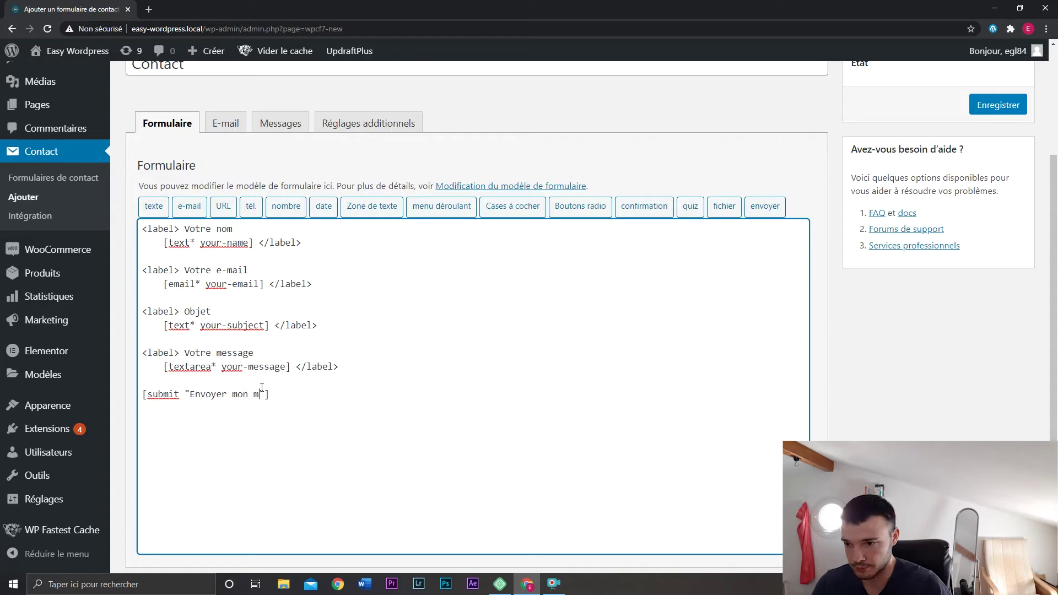
type("essage")
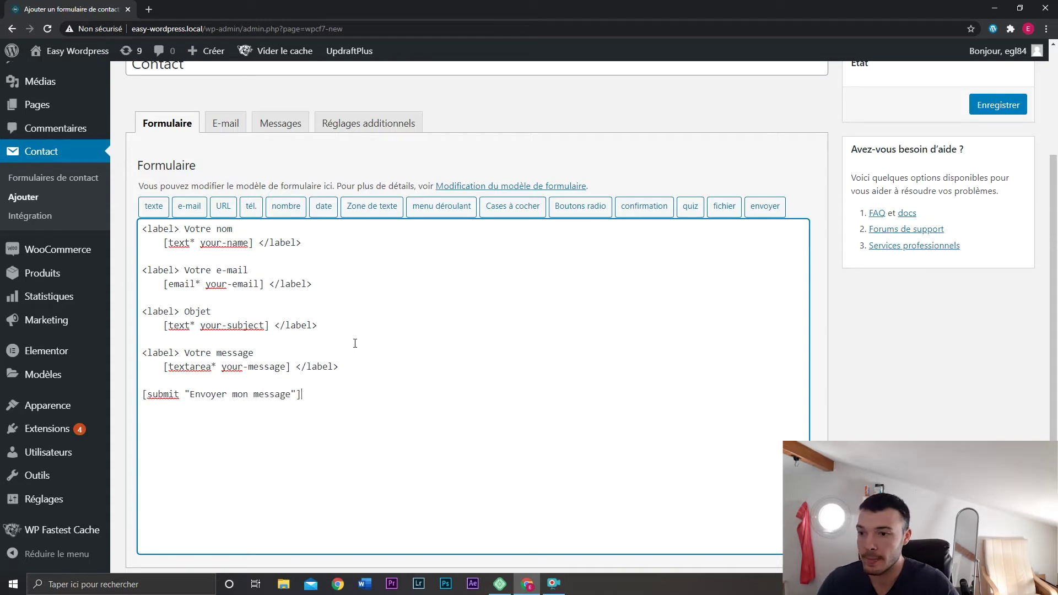
left_click(996, 106)
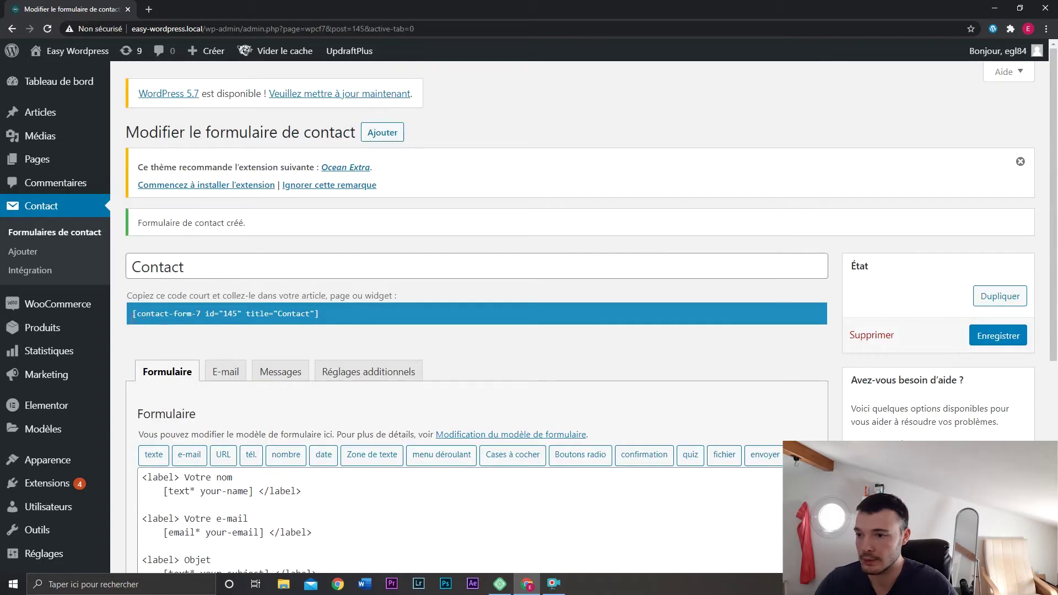
Copy the saved Contact form's shortcode.
left_click(292, 322)
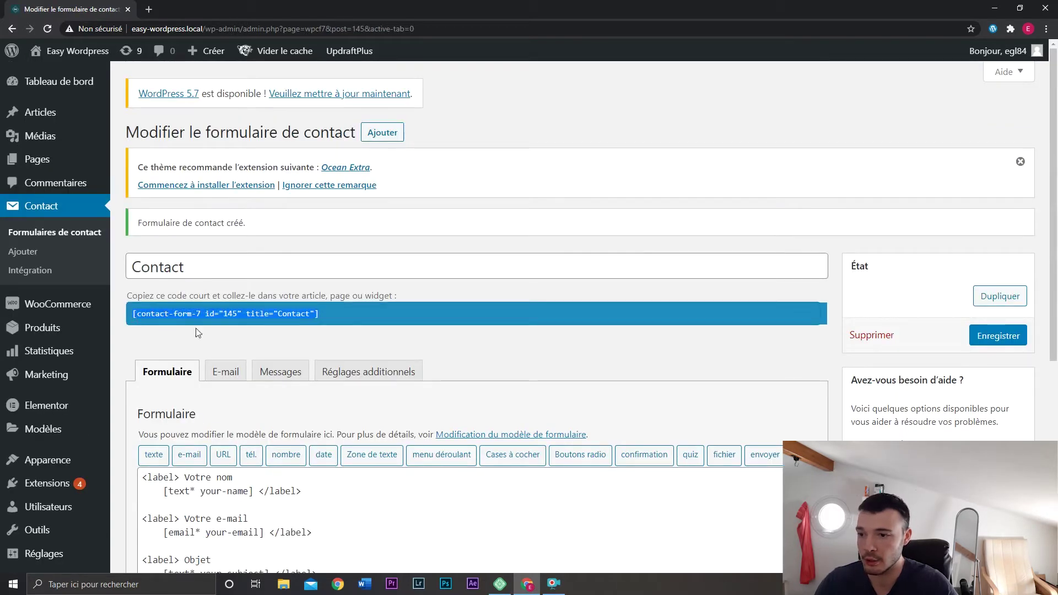
right_click(287, 314)
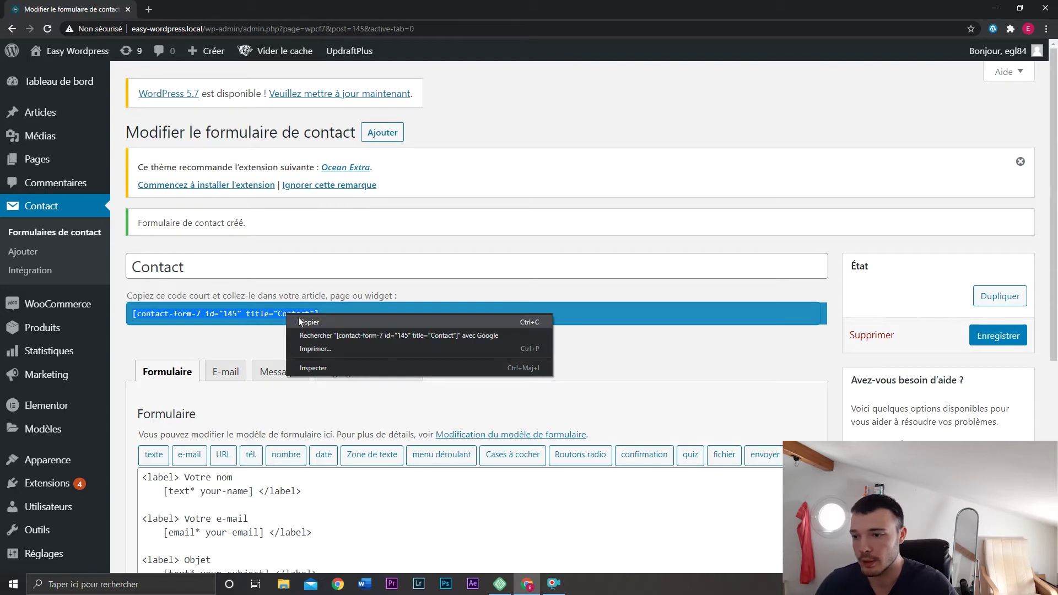
left_click(300, 321)
Open the pages list in a new tab, edit the published Contact page and paste the form shortcode into its content.
mouse_move(75, 170)
middle_click(153, 165)
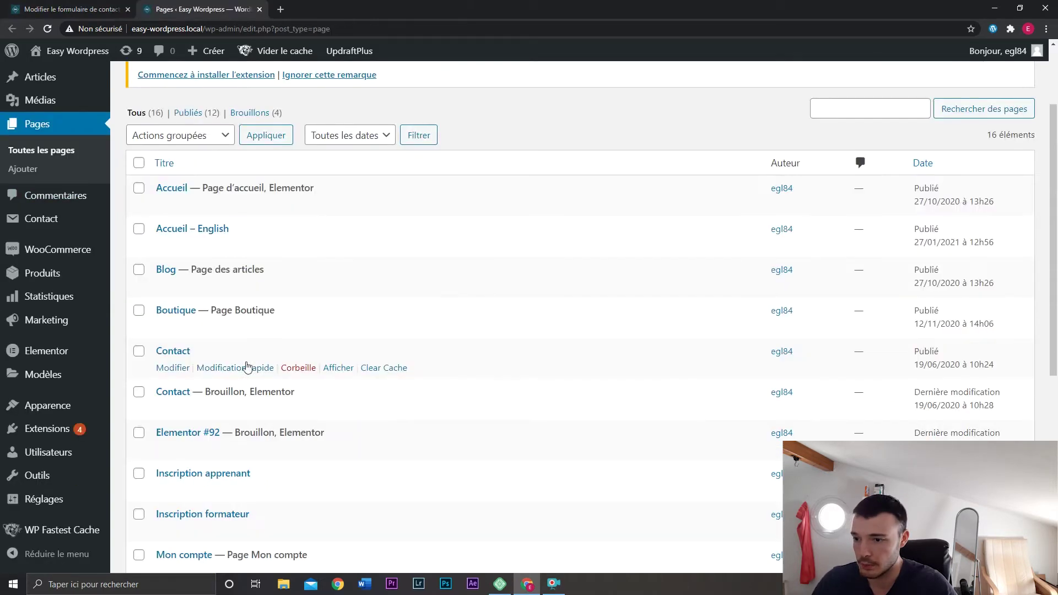
left_click(172, 372)
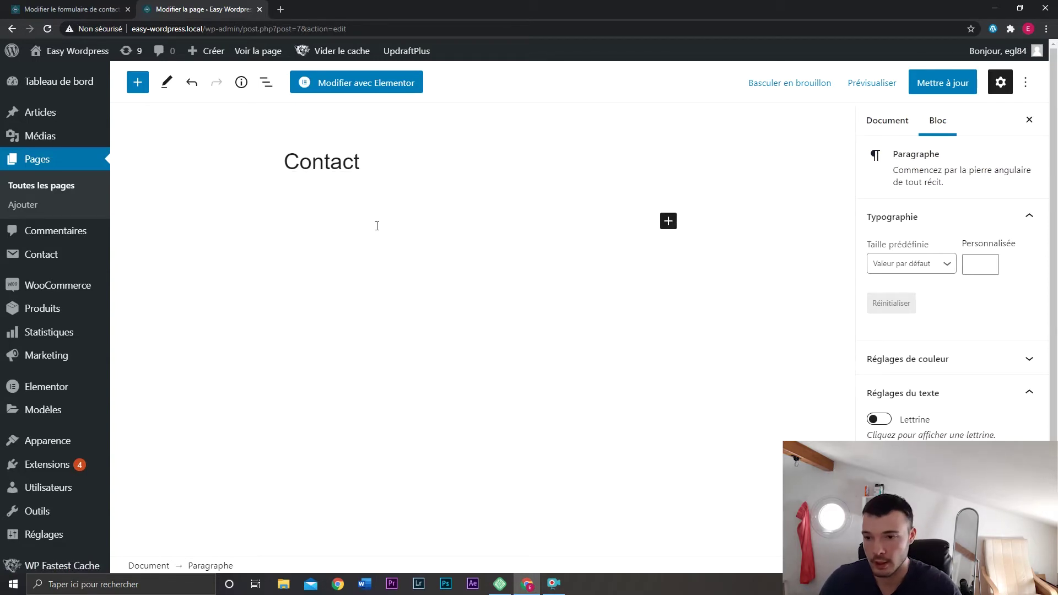
key("ctrl+v")
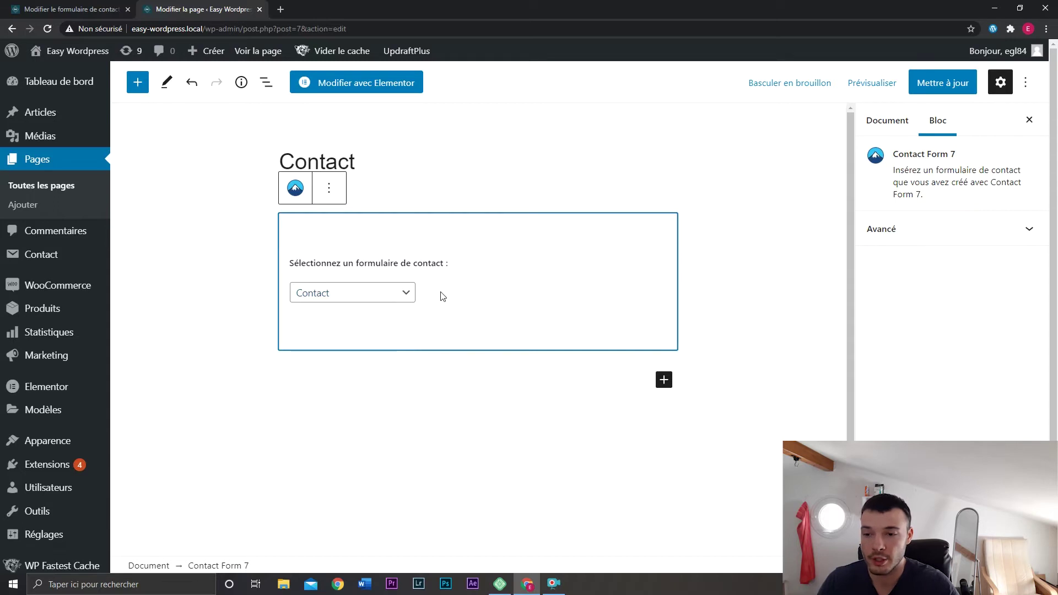
Choose the "Contact" form in the Contact Form 7 block and update the page.
left_click(357, 299)
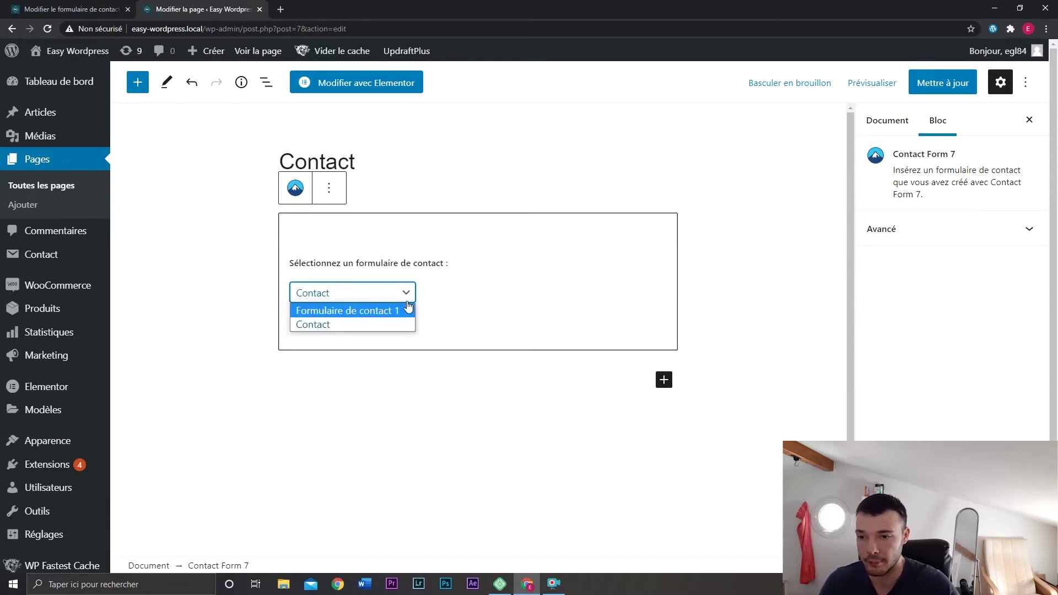
left_click(398, 324)
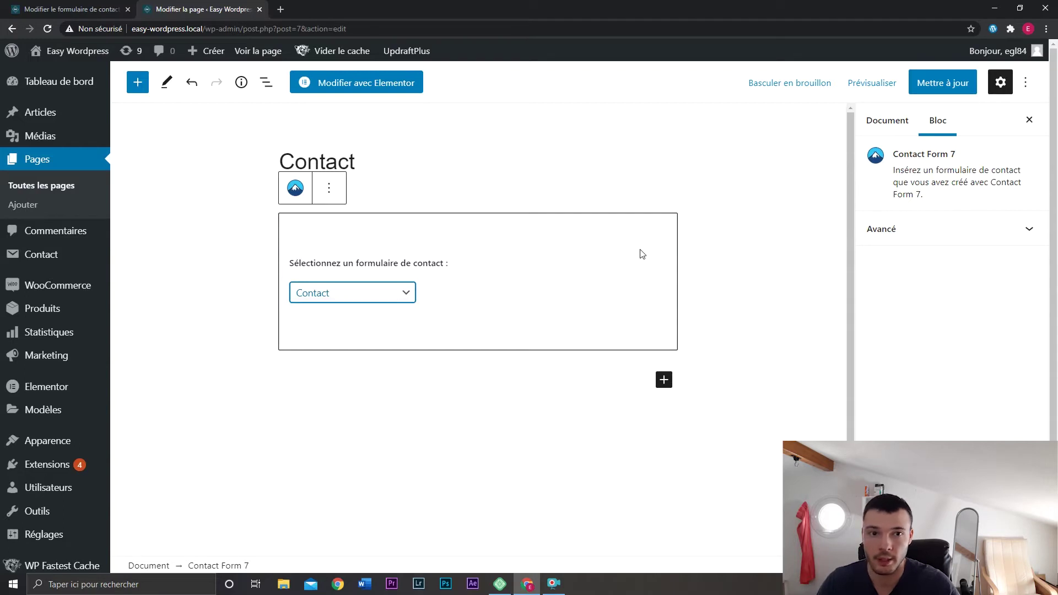
left_click(955, 80)
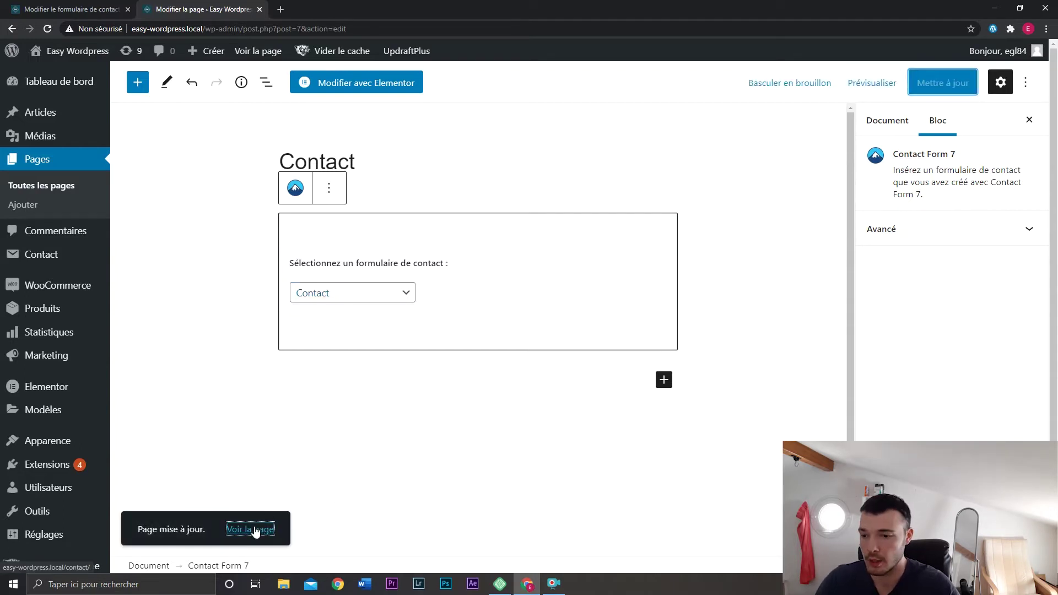
View the published Contact page, check the form's fields and submit button, and close its tab.
left_click(251, 530)
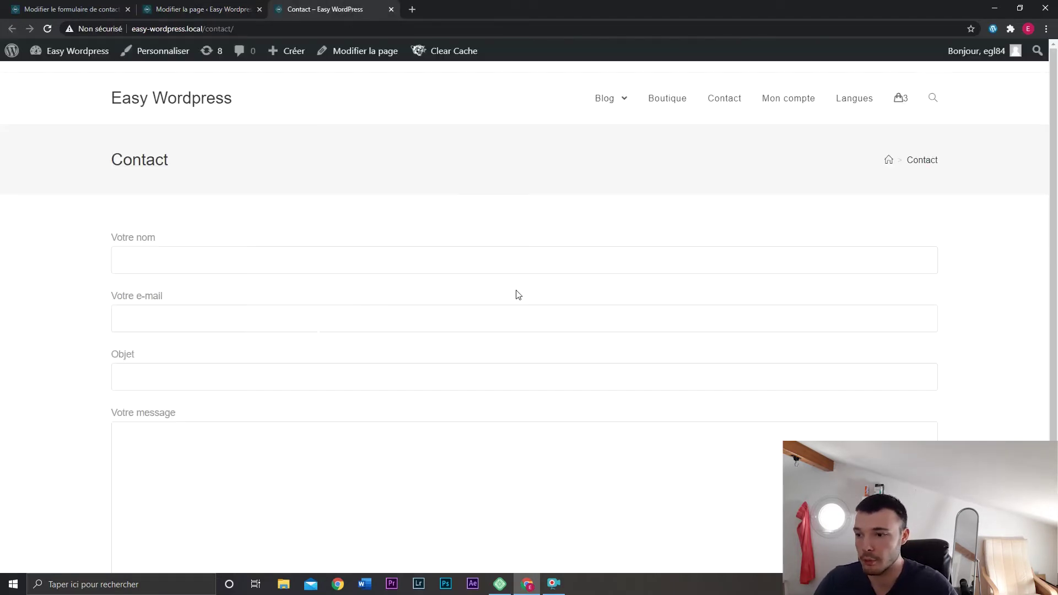
scroll(516, 296, "down", 2)
scroll(516, 294, "up", 1)
scroll(260, 499, "down", 1)
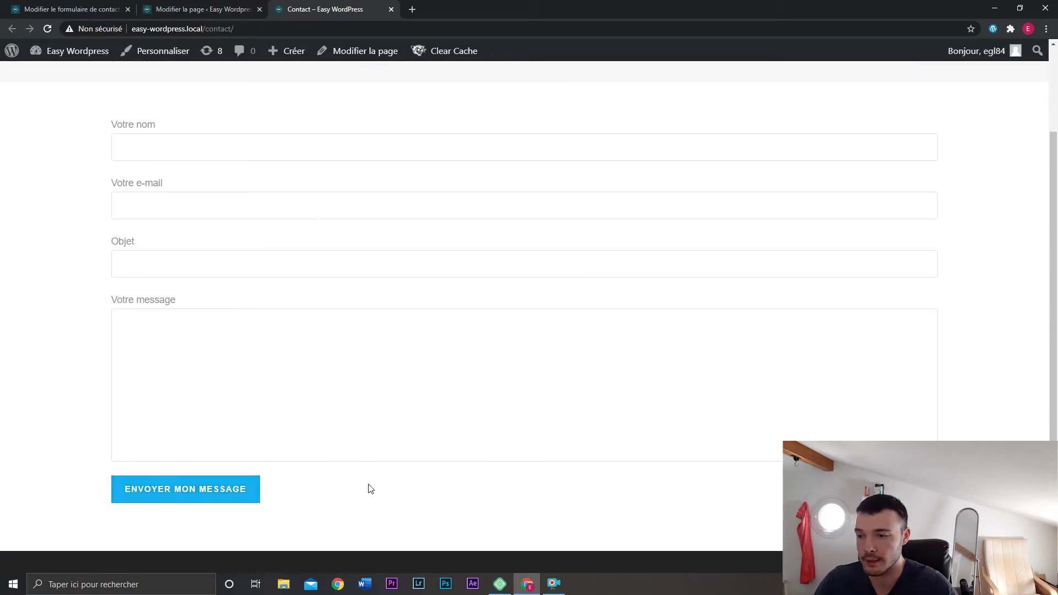
scroll(374, 474, "up", 1)
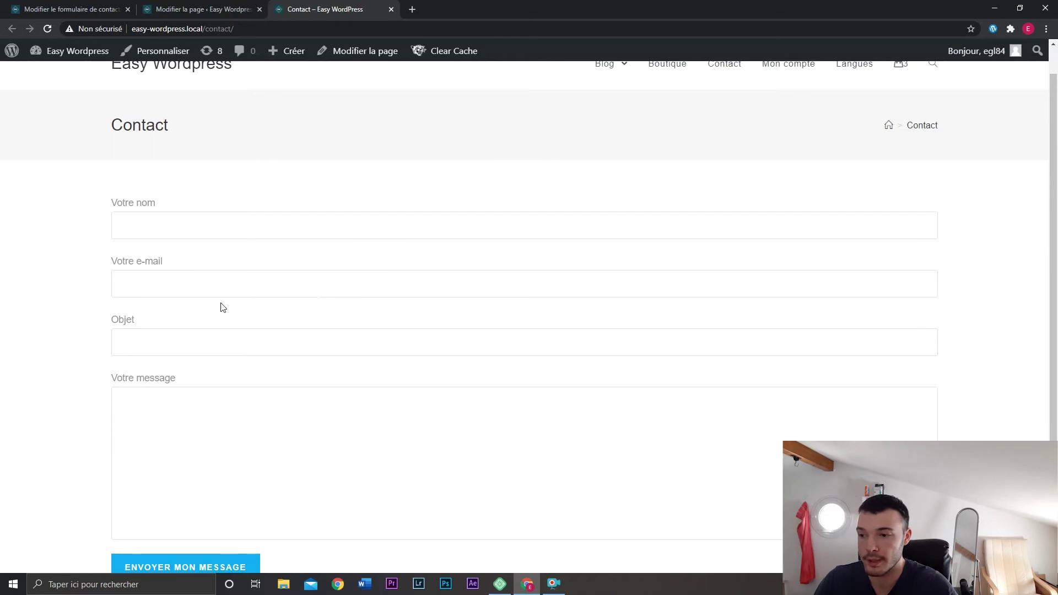
key("ctrl+w")
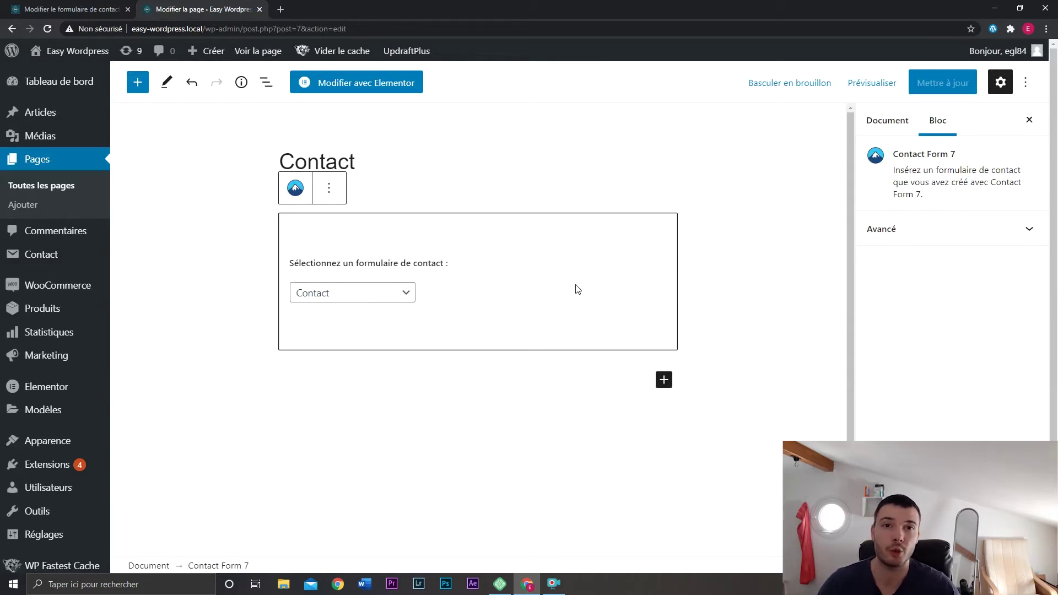
Return to the form editor and start a required telephone field on a new line below the e-mail field.
key("ctrl+shift+Tab")
scroll(392, 274, "down", 1)
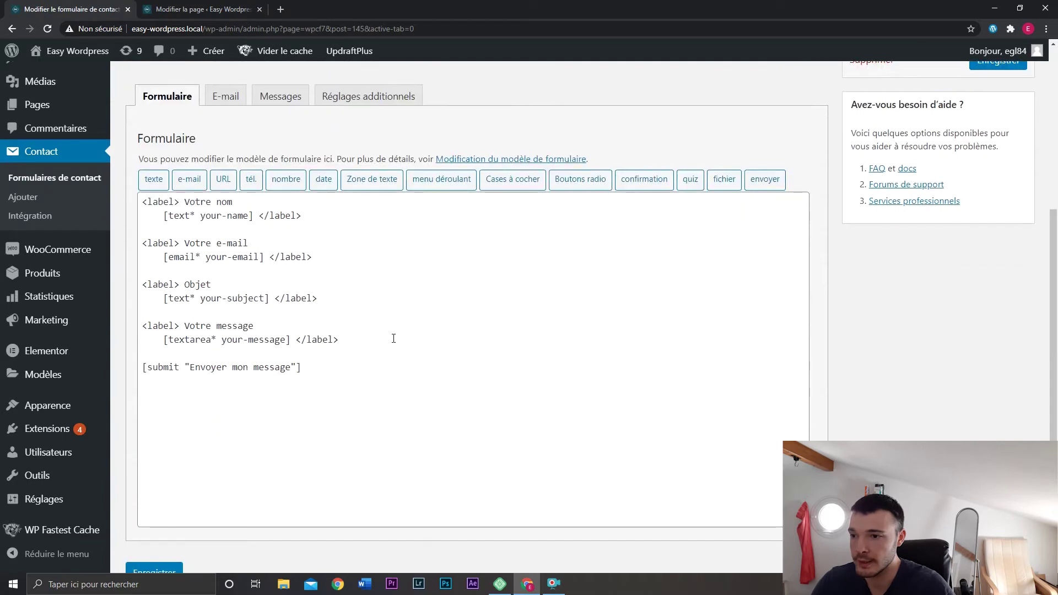
left_click(338, 257)
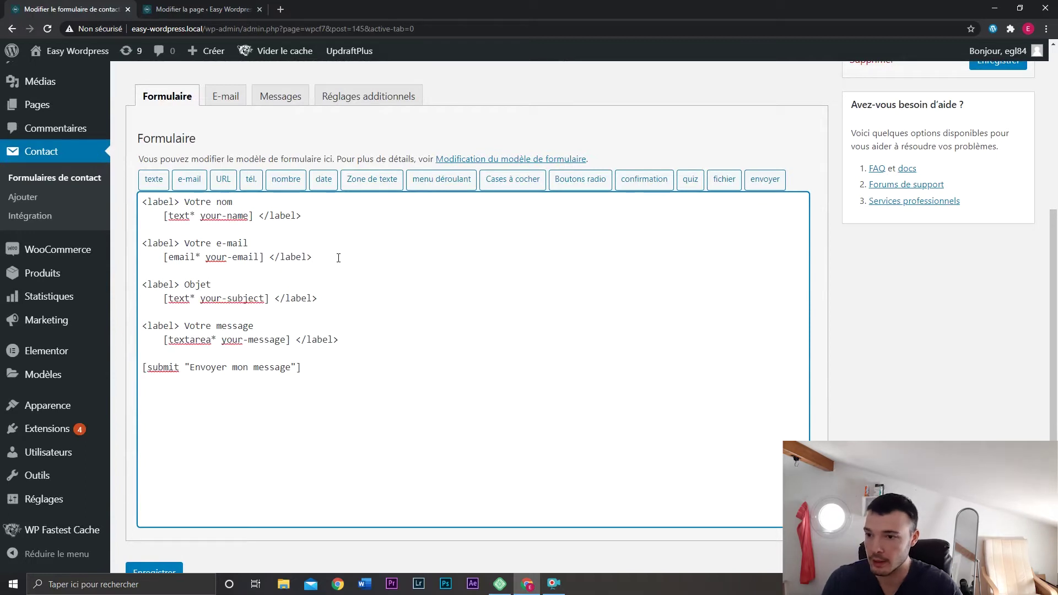
key("Return")
key("Return")
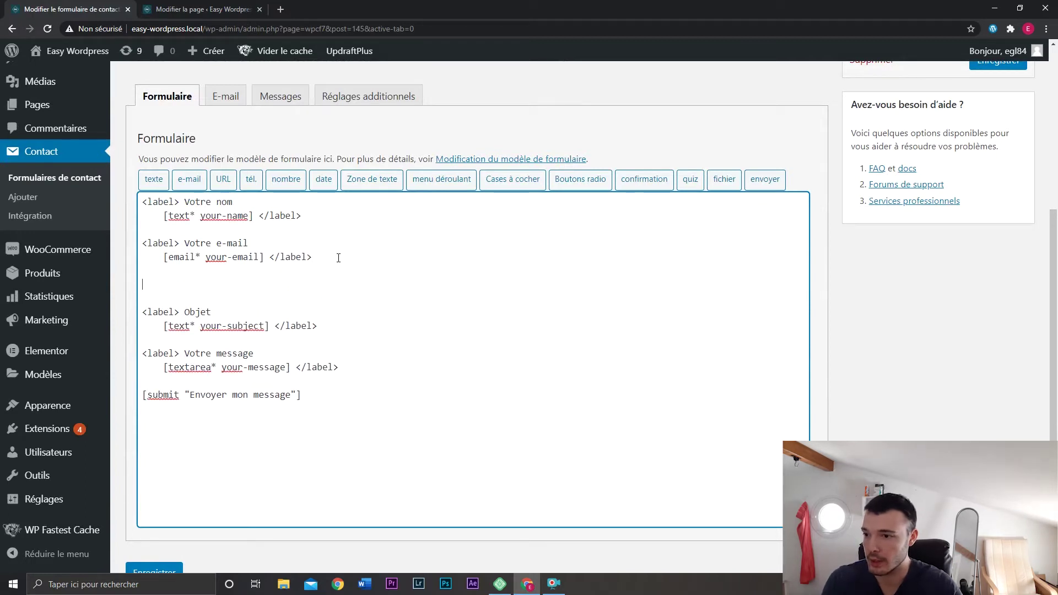
left_click(251, 180)
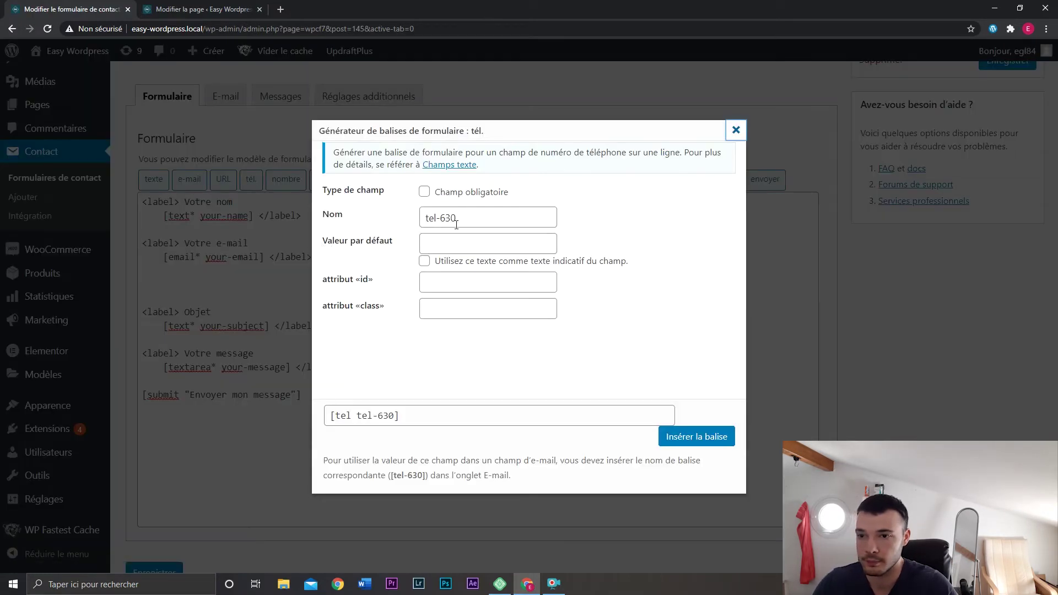
left_click(425, 192)
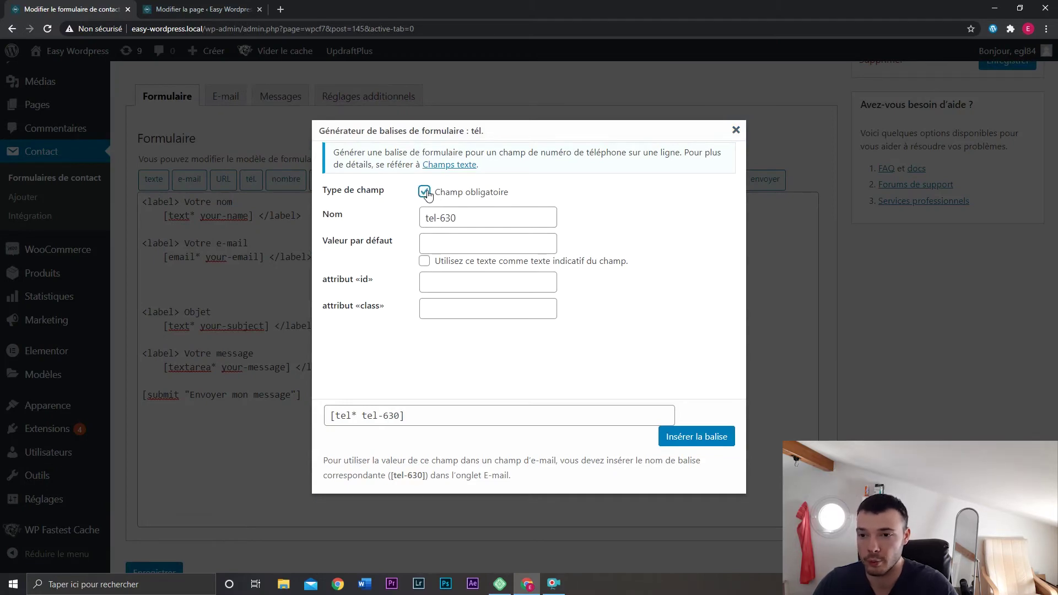
Give the telephone field the placeholder text "Votre numéro" and insert its tag into the form.
left_click(466, 218)
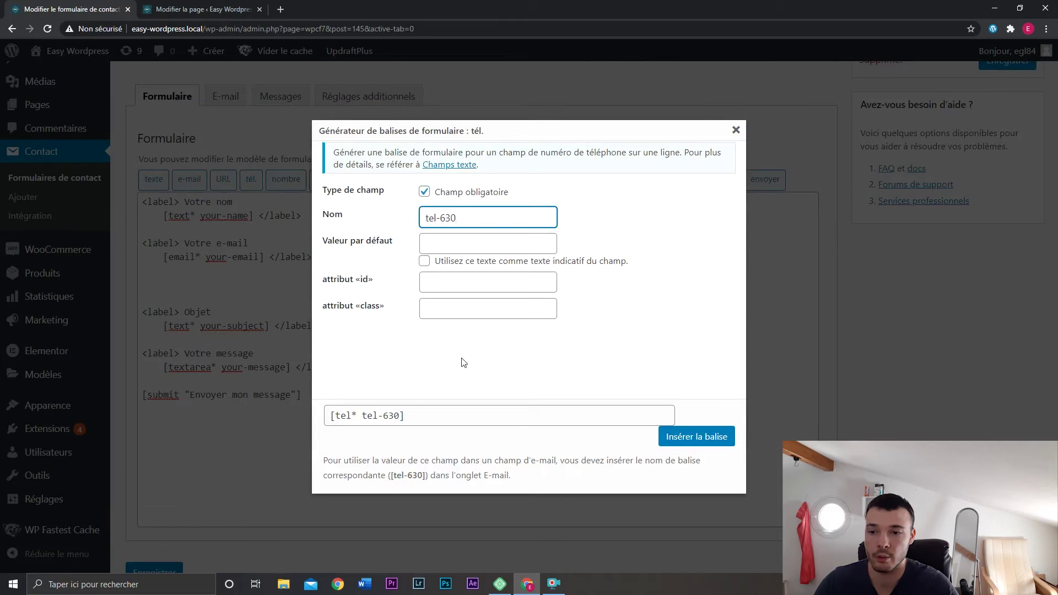
left_click(499, 340)
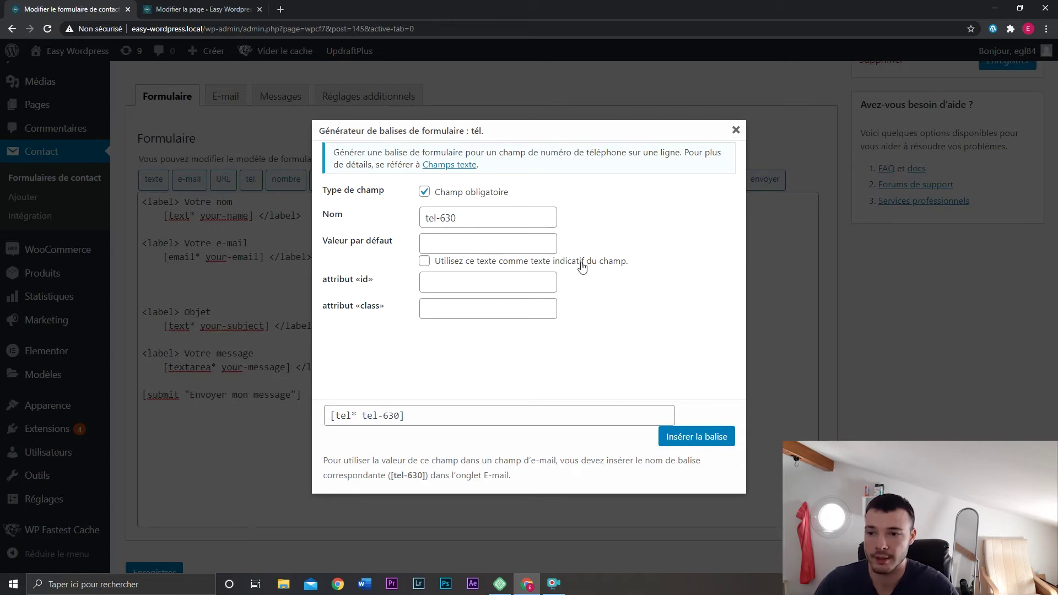
left_click(445, 245)
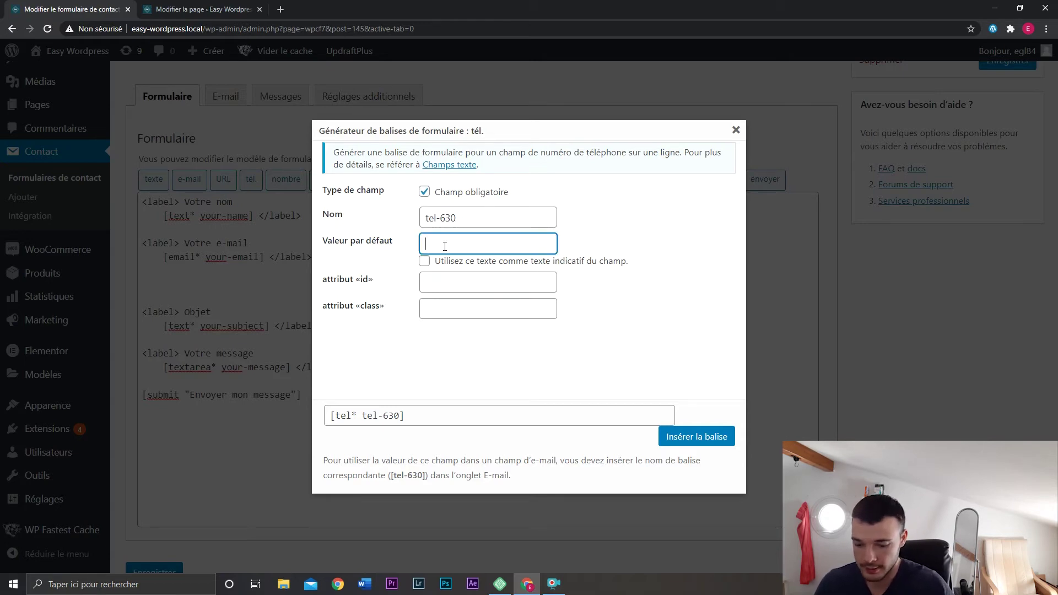
type("Votre numéro")
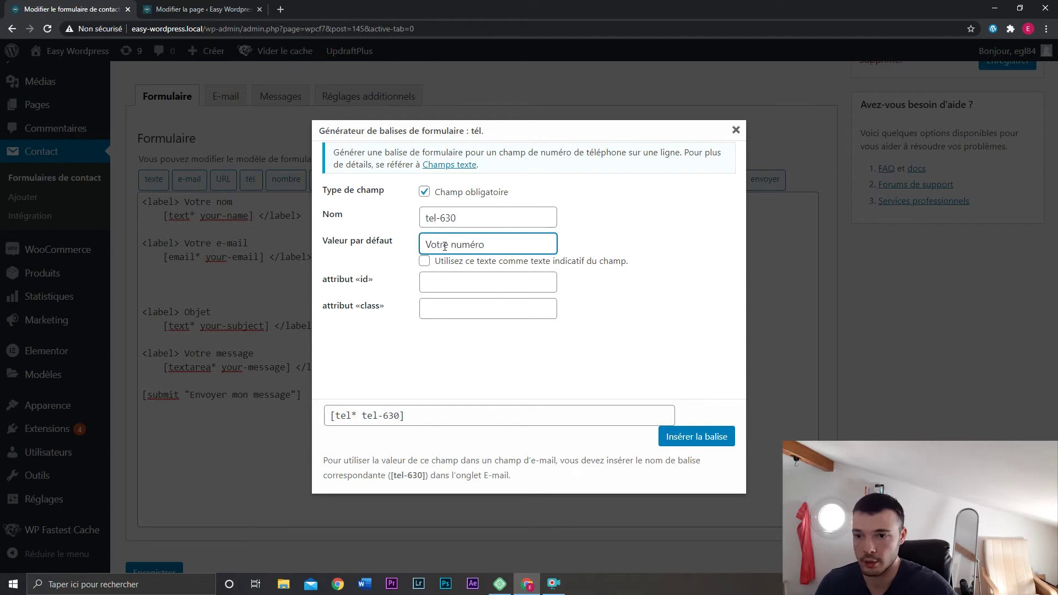
left_click(424, 261)
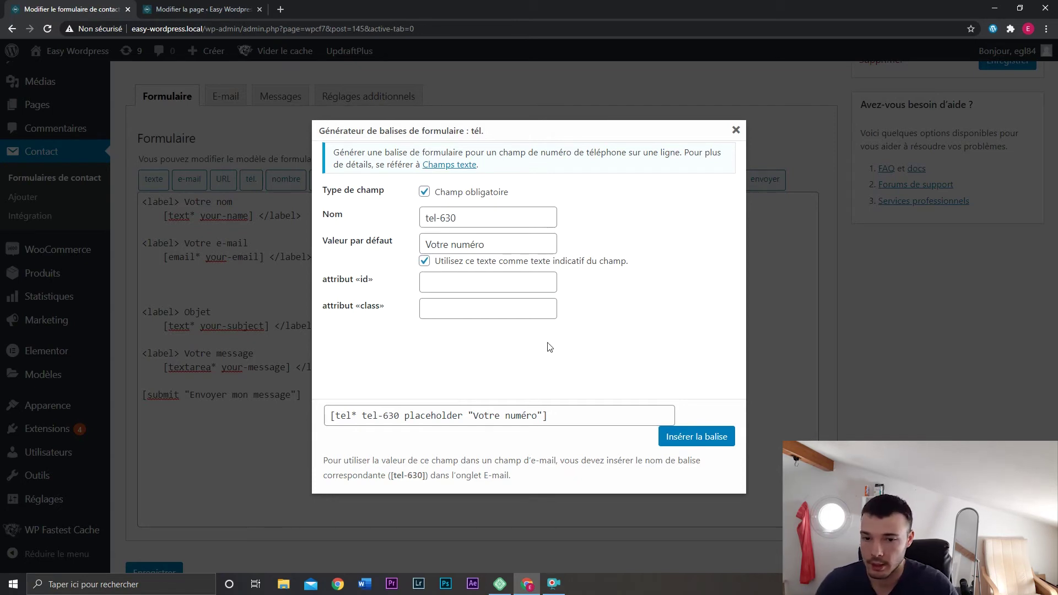
left_click(695, 438)
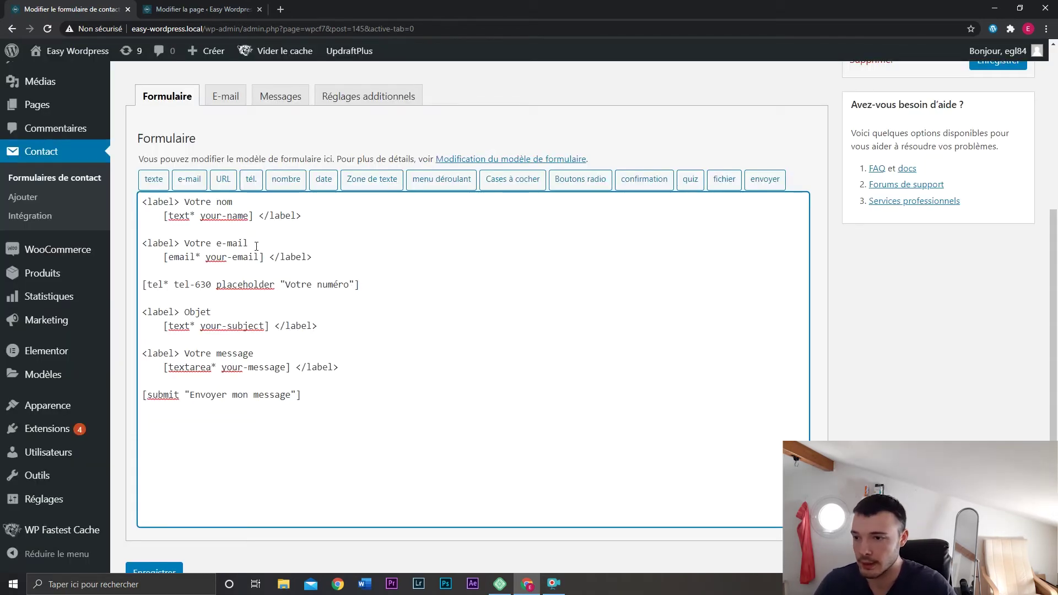
Wrap the telephone tag in opening and closing label markup copied from the e-mail field, separated by a blank line.
left_click_drag(254, 244, 142, 242)
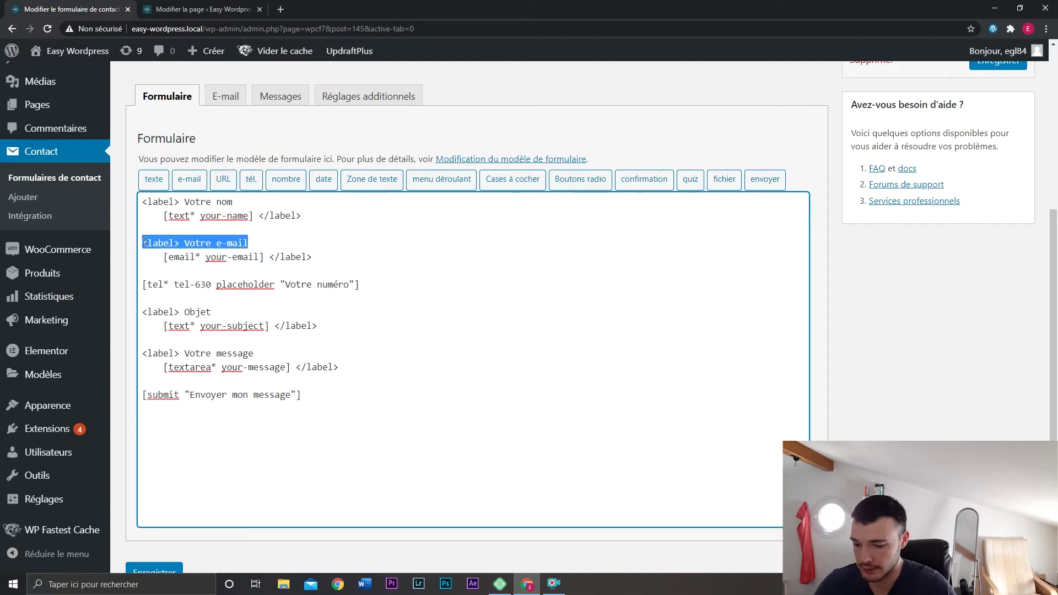
key("ctrl+c")
left_click(160, 275)
key("ctrl+v")
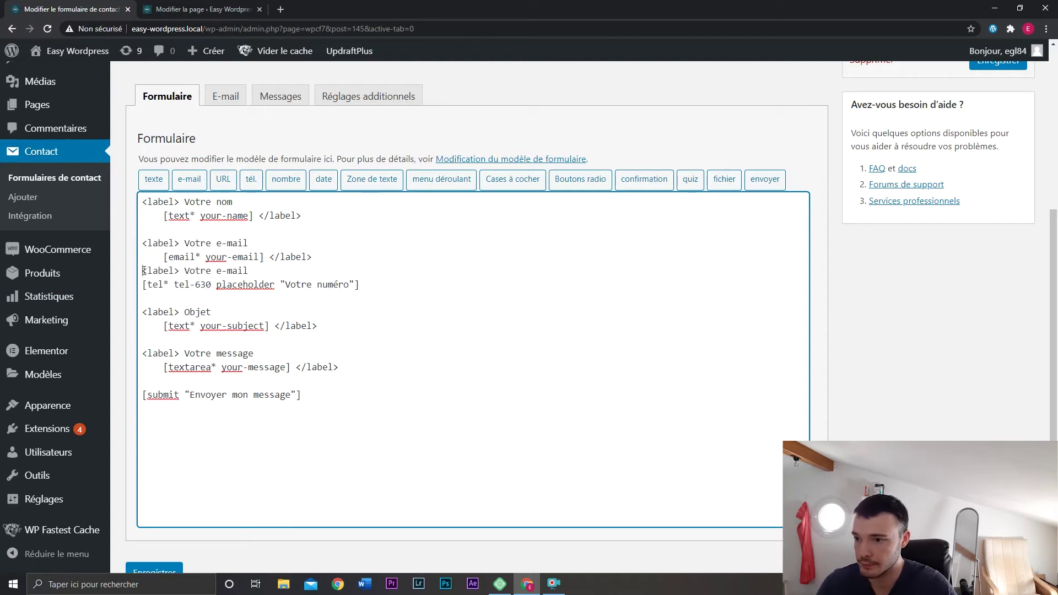
key("Return")
left_click_drag(312, 257, 269, 257)
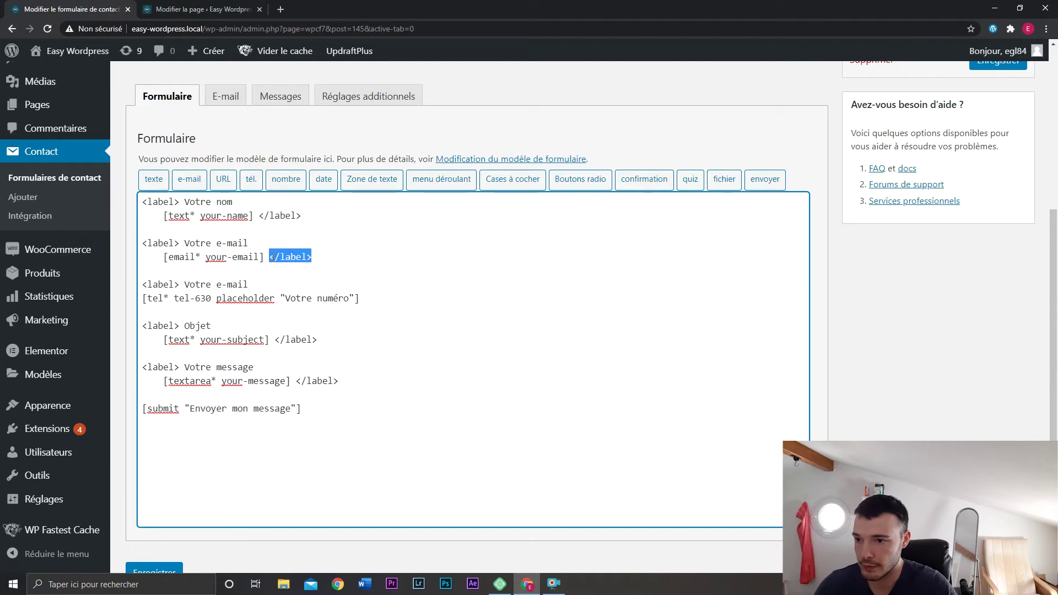
left_click(377, 298)
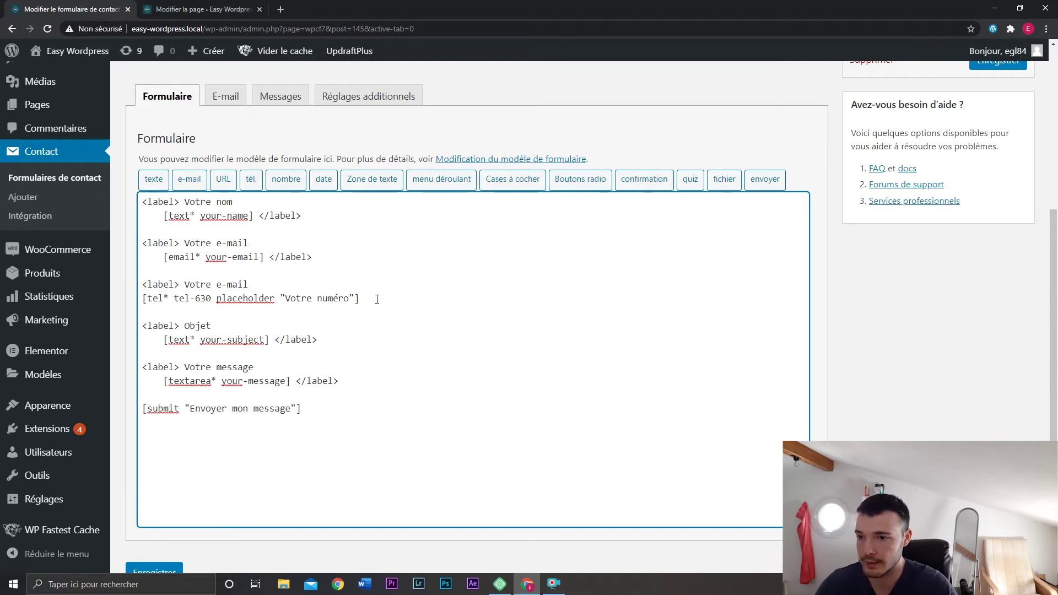
key("ctrl+v")
Change the telephone field's label text to "Votre numéro" and save the form.
left_click_drag(249, 285, 216, 285)
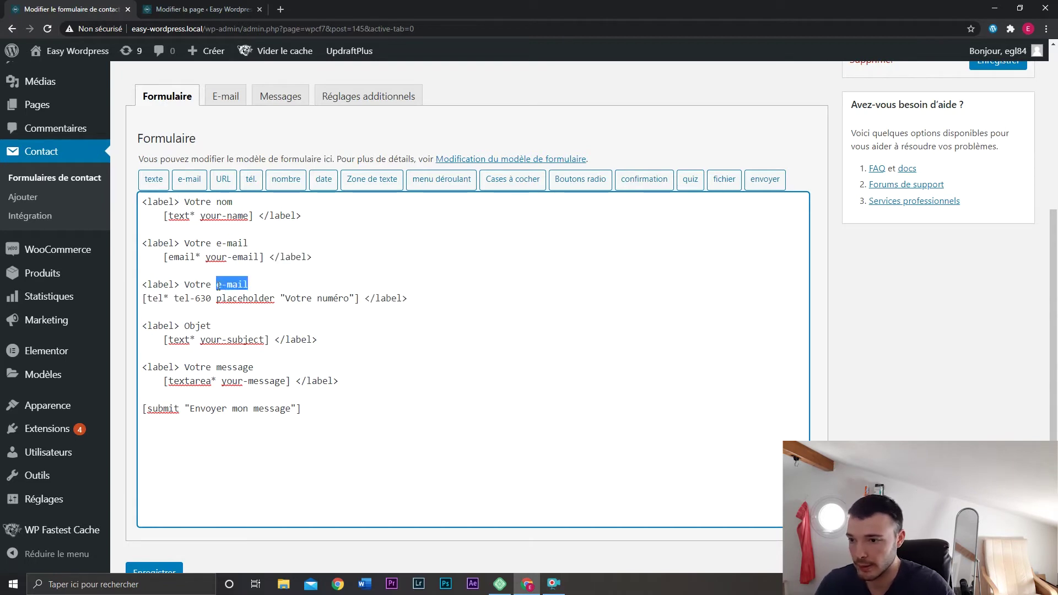
type("numéro")
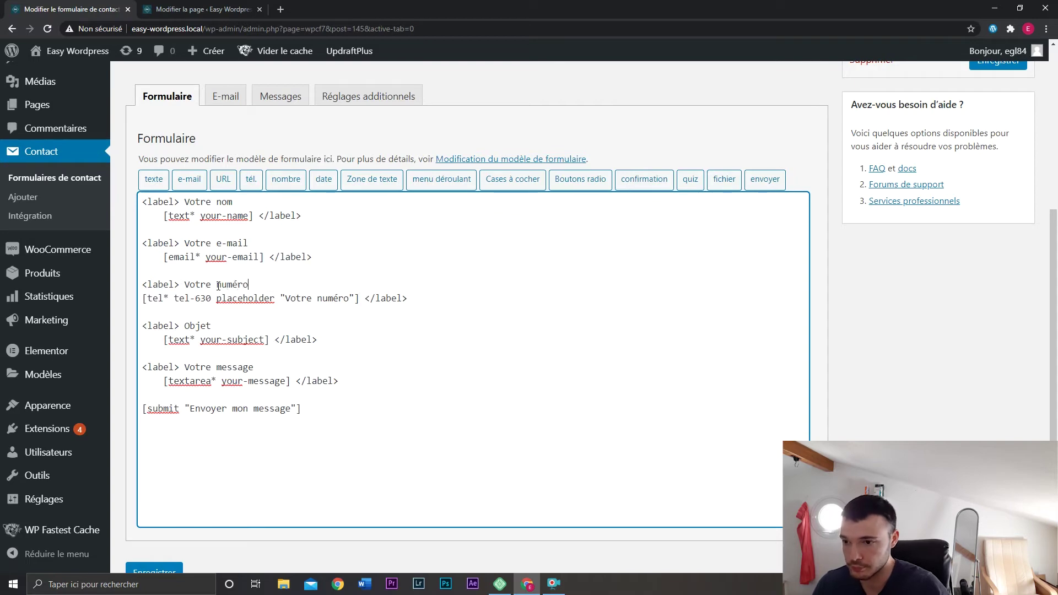
scroll(238, 518, "down", 1)
left_click(175, 518)
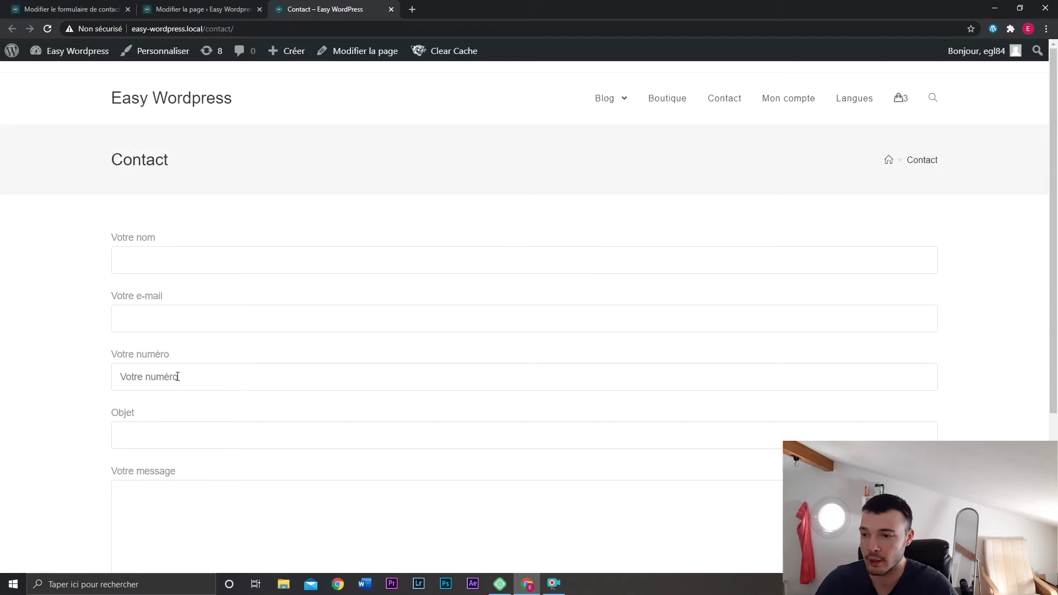
Check the name, e-mail and telephone labels and the telephone field's placeholder on the published Contact page.
left_click(147, 376)
left_click(104, 383)
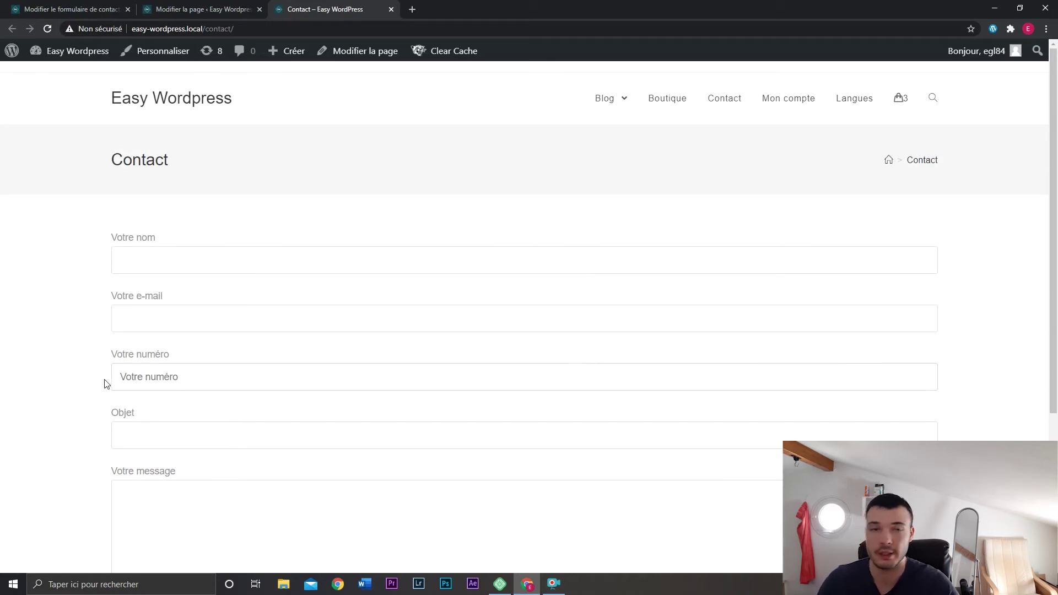
left_click_drag(108, 238, 157, 242)
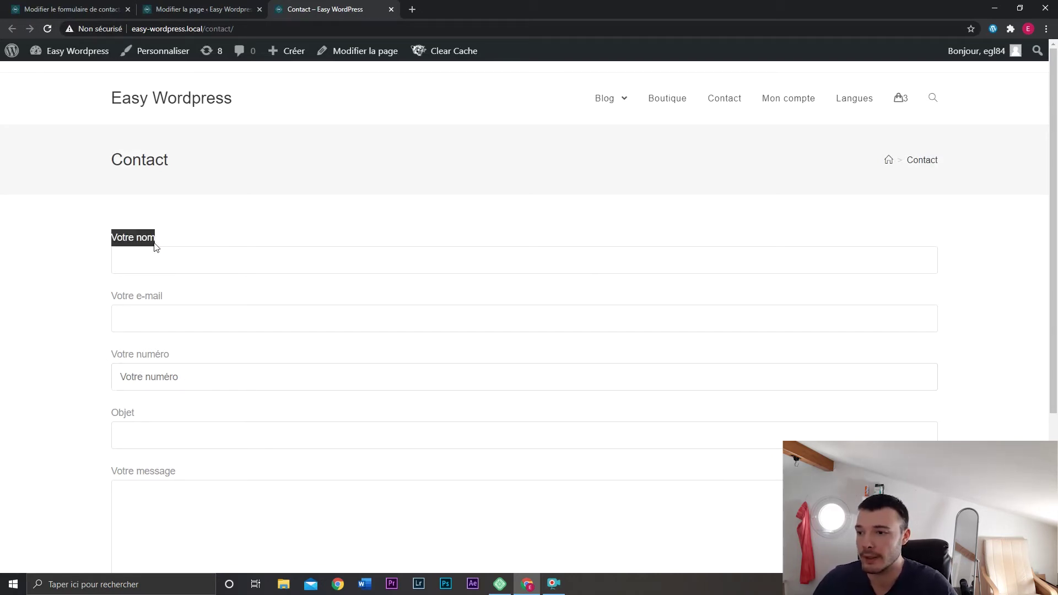
left_click_drag(111, 297, 171, 297)
left_click_drag(111, 355, 193, 364)
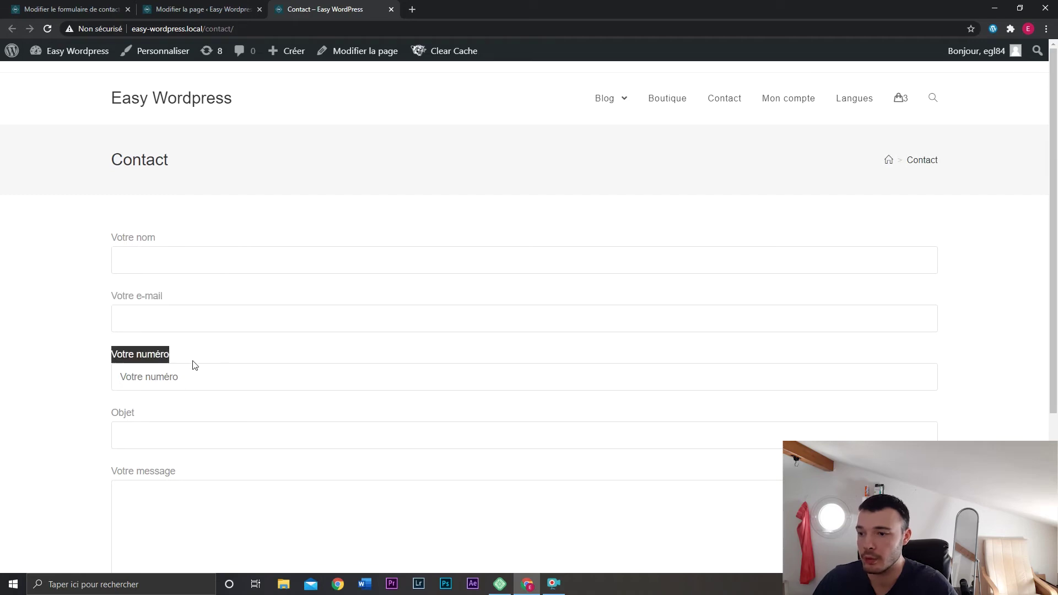
left_click(195, 377)
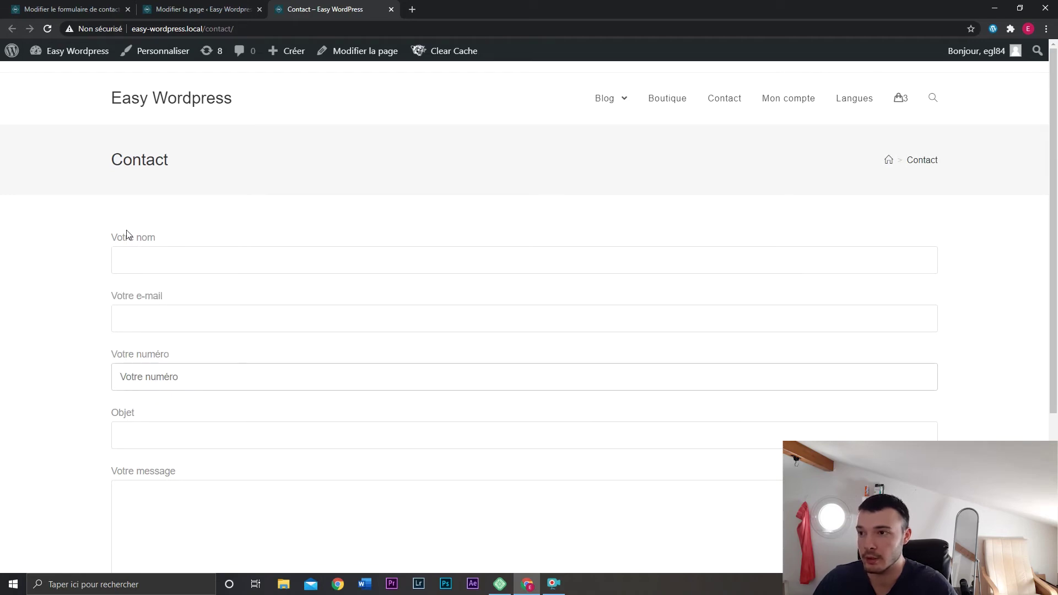
Return to the form editor and insert an optional date field on its own line below the telephone field.
left_click(71, 9)
scroll(286, 353, "down", 5)
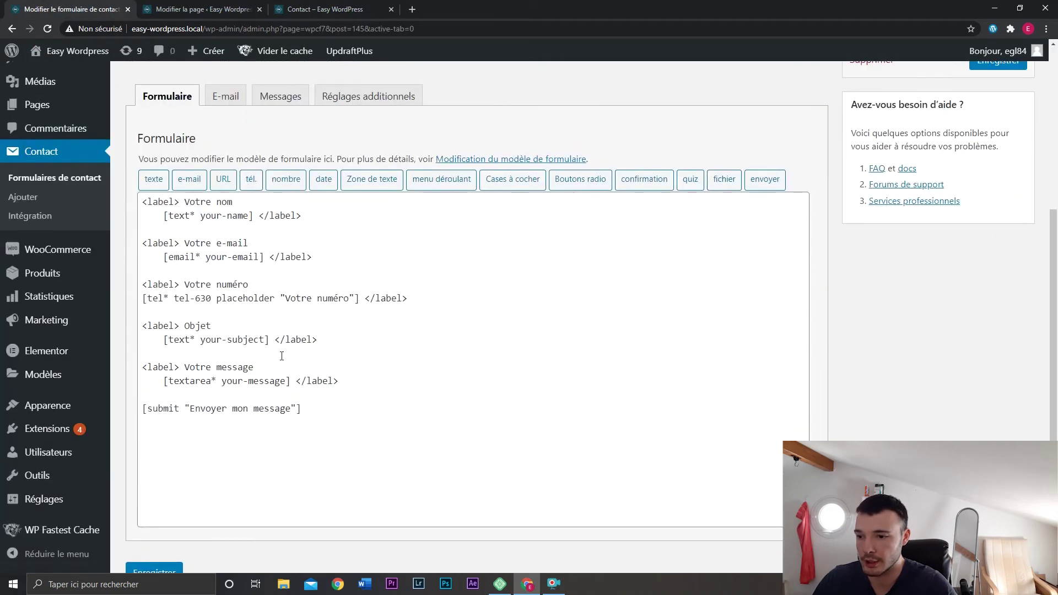
left_click_drag(215, 304, 275, 303)
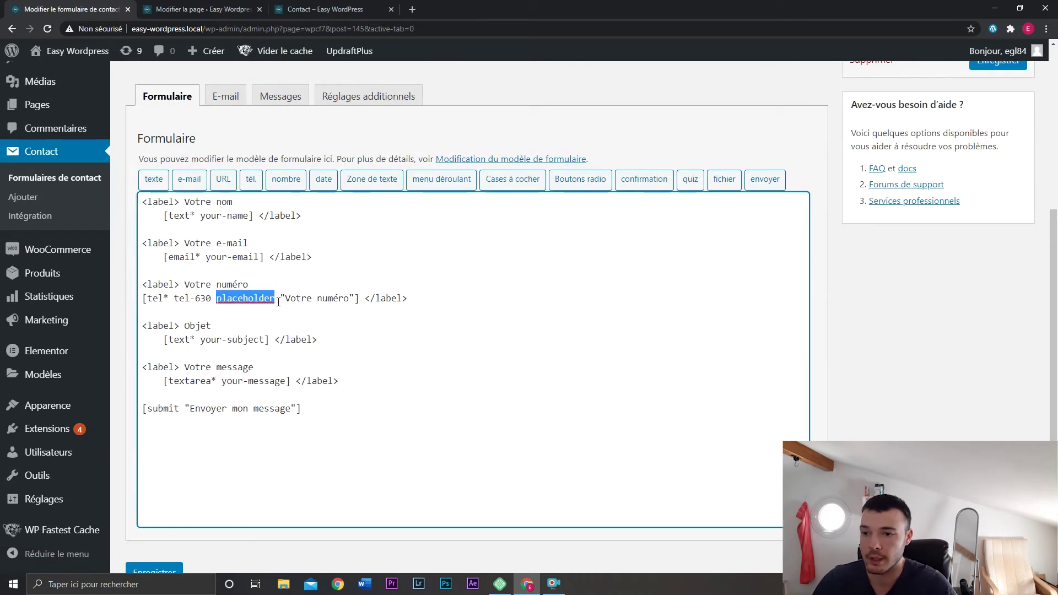
left_click(281, 304)
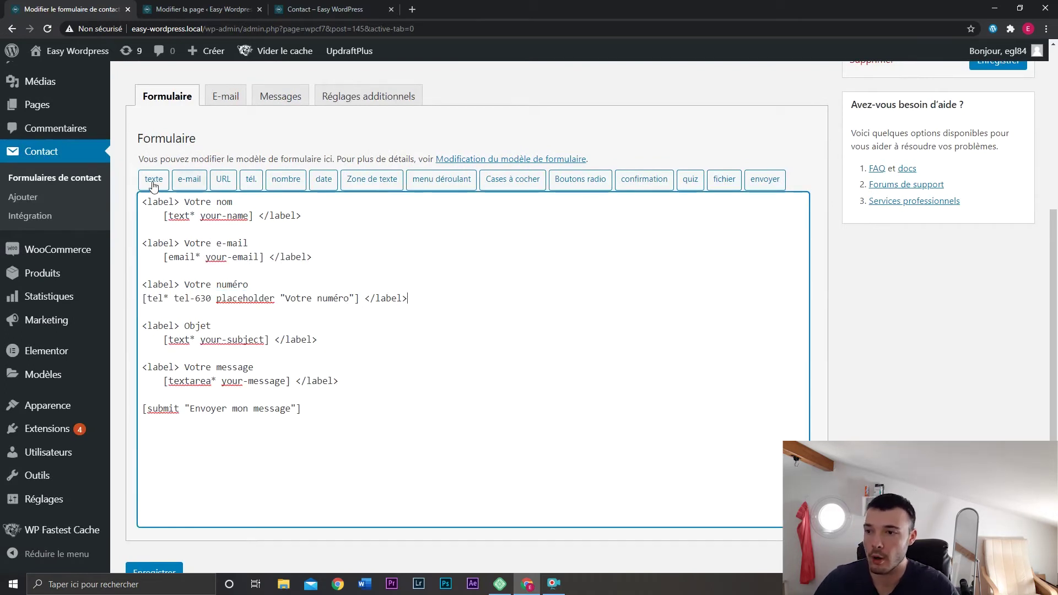
left_click(323, 186)
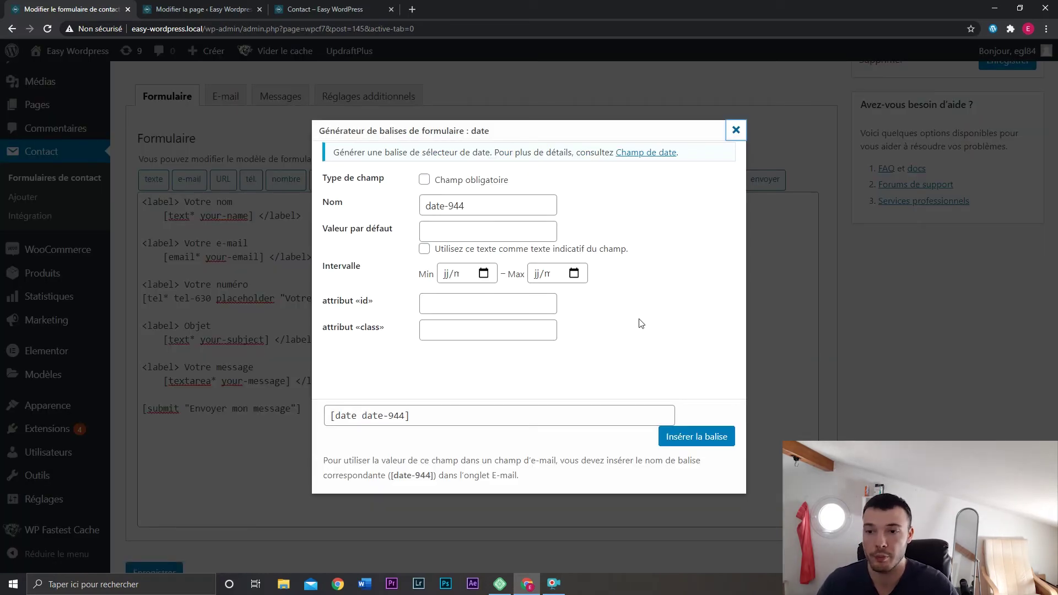
left_click(691, 441)
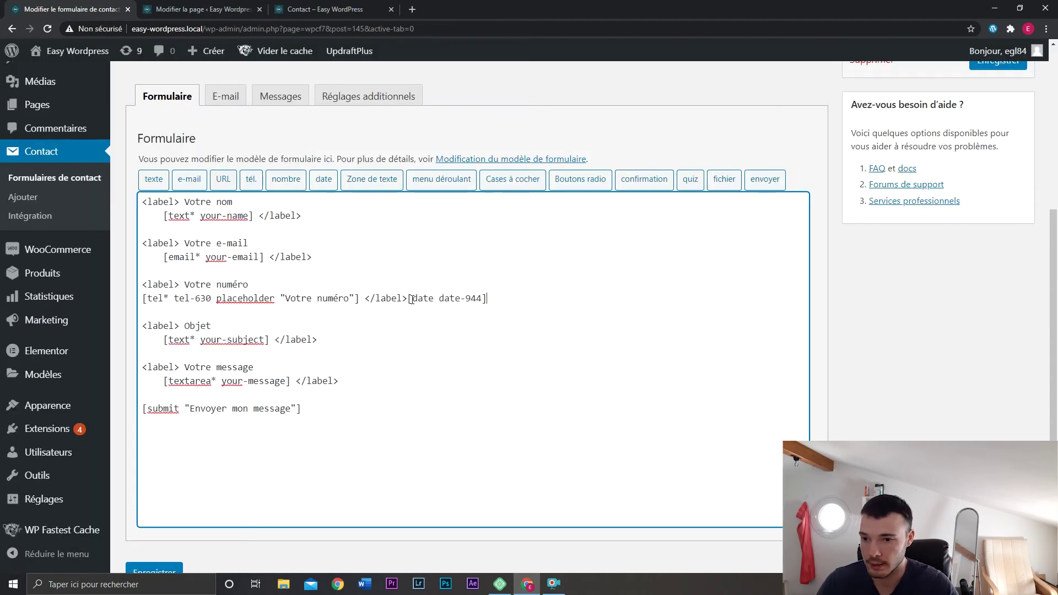
left_click(441, 295)
key("Return")
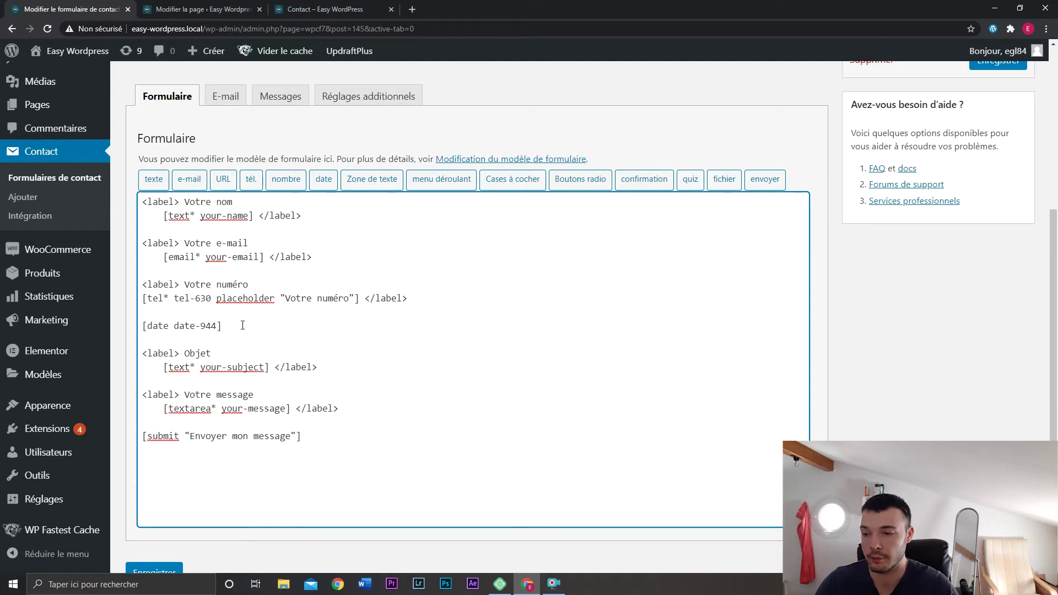
Insert an optional confirmation checkbox below the date field with the condition "J'accepte que mes données personnelles soient traitées." and save the form.
left_click(239, 326)
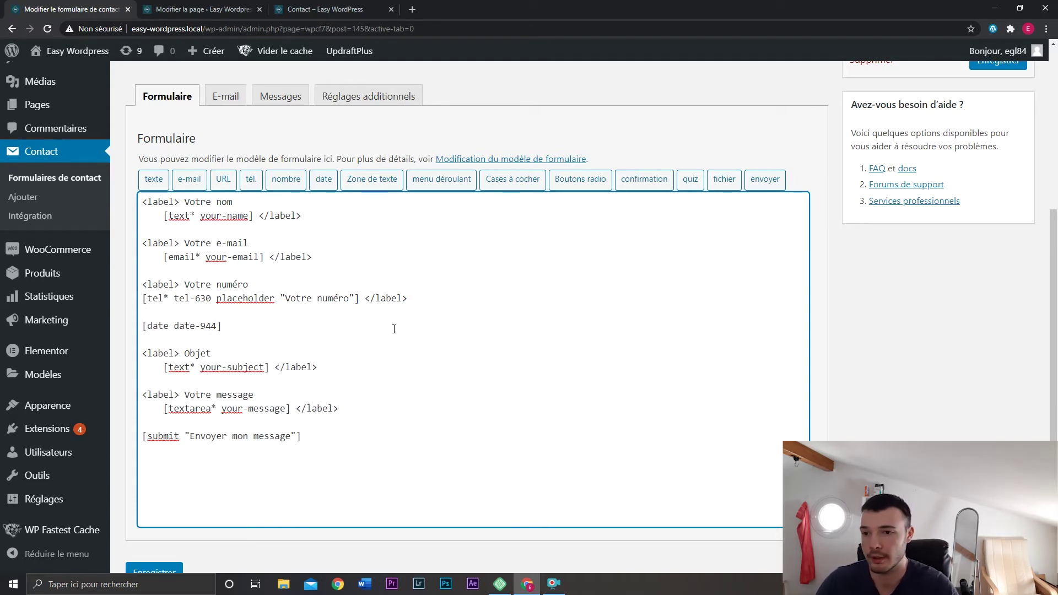
left_click(655, 182)
left_click(539, 216)
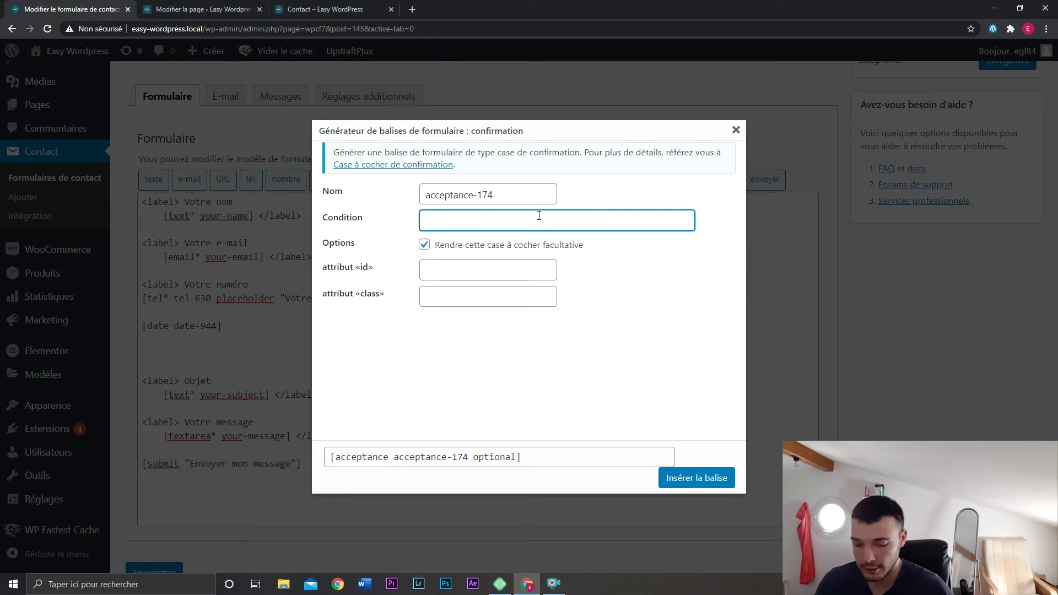
type("J'acc")
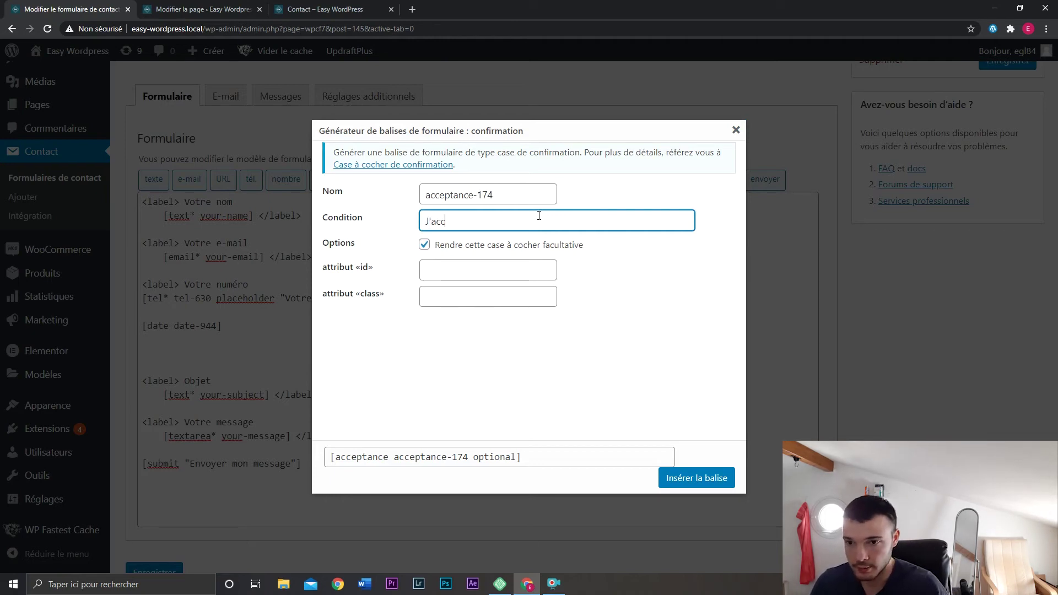
type("epte que me")
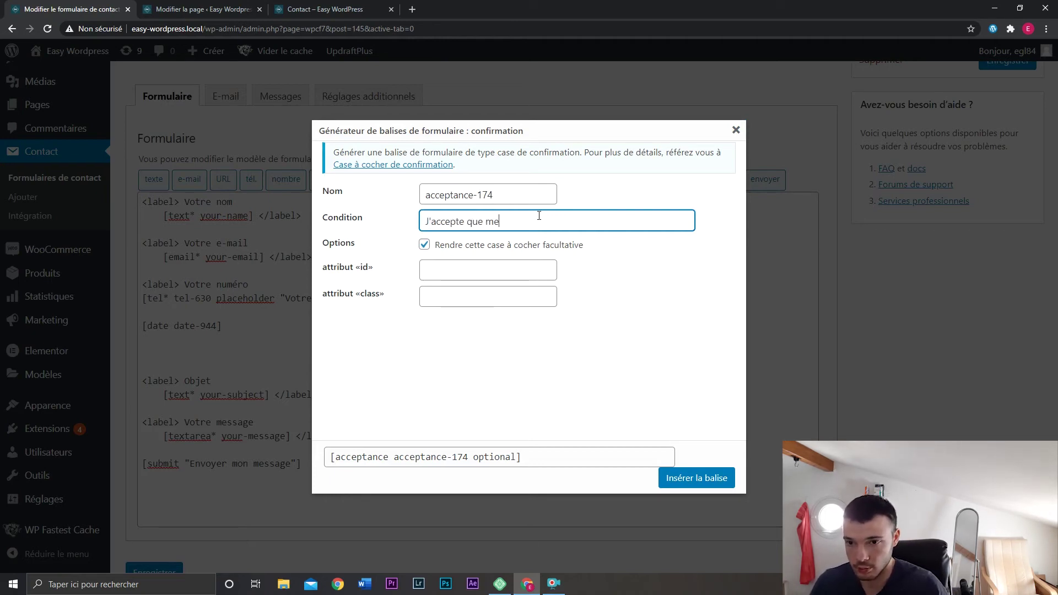
type("s données perso")
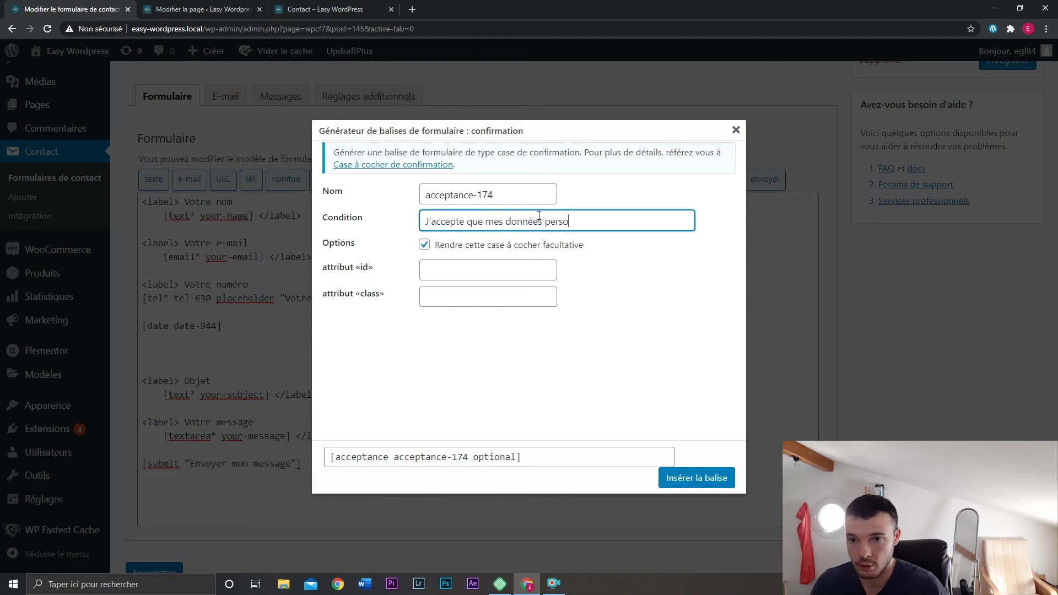
type("nnelles soient")
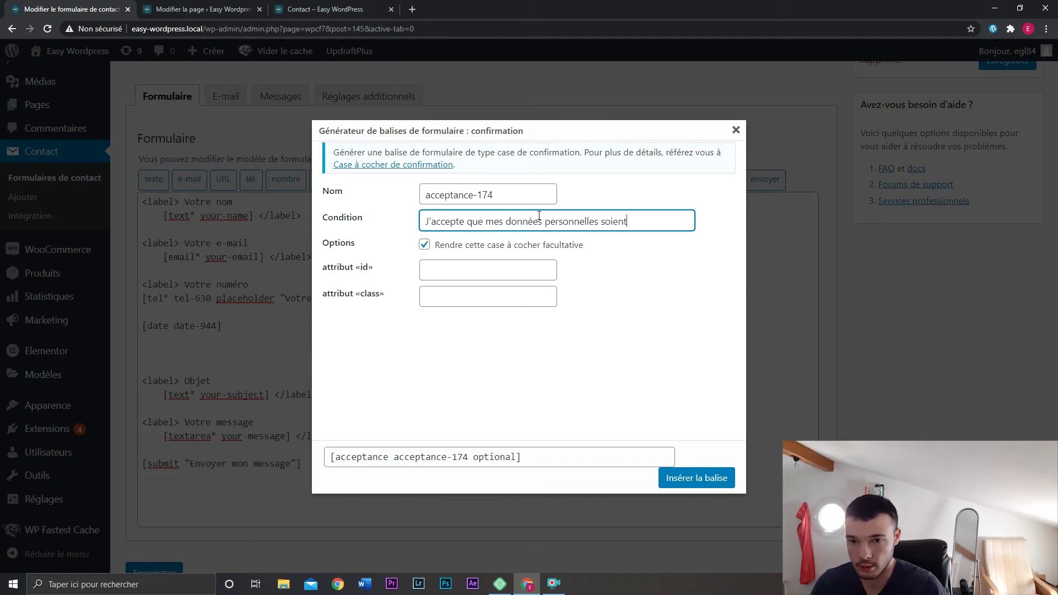
type(" traitées")
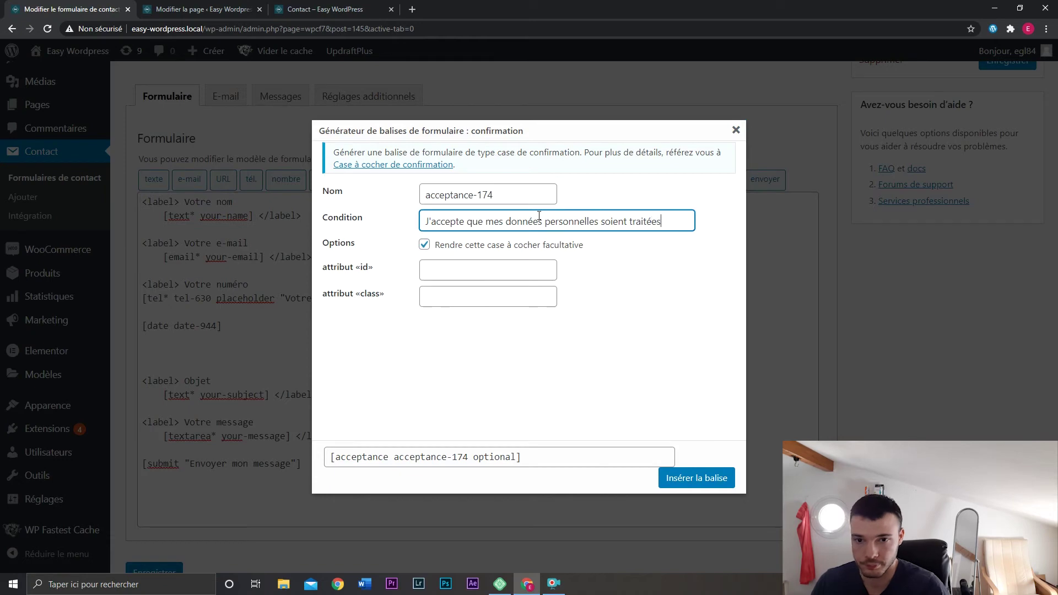
type(".")
left_click(589, 278)
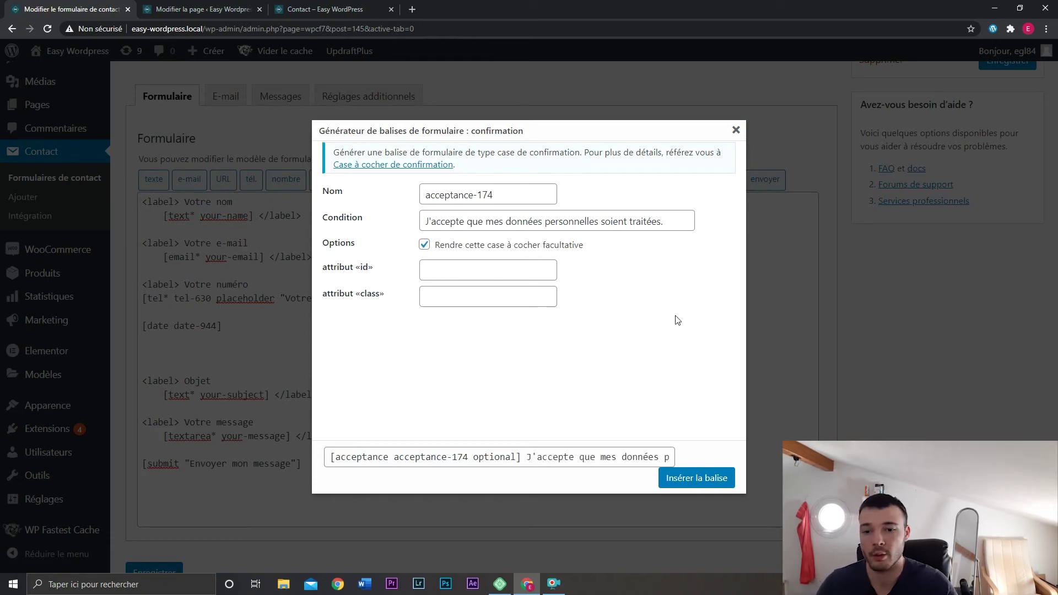
left_click(708, 478)
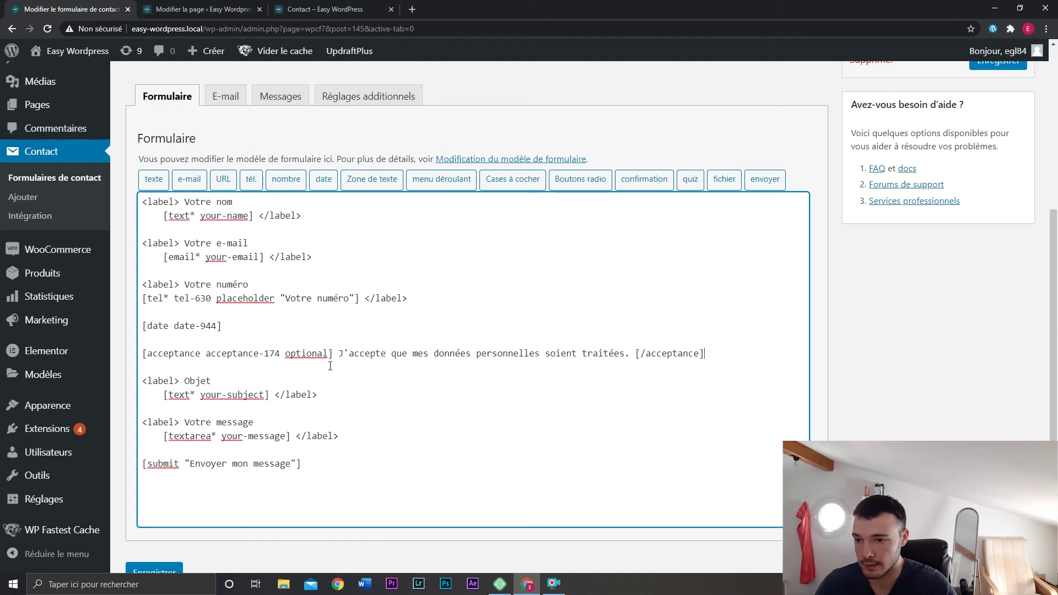
scroll(208, 465, "down", 1)
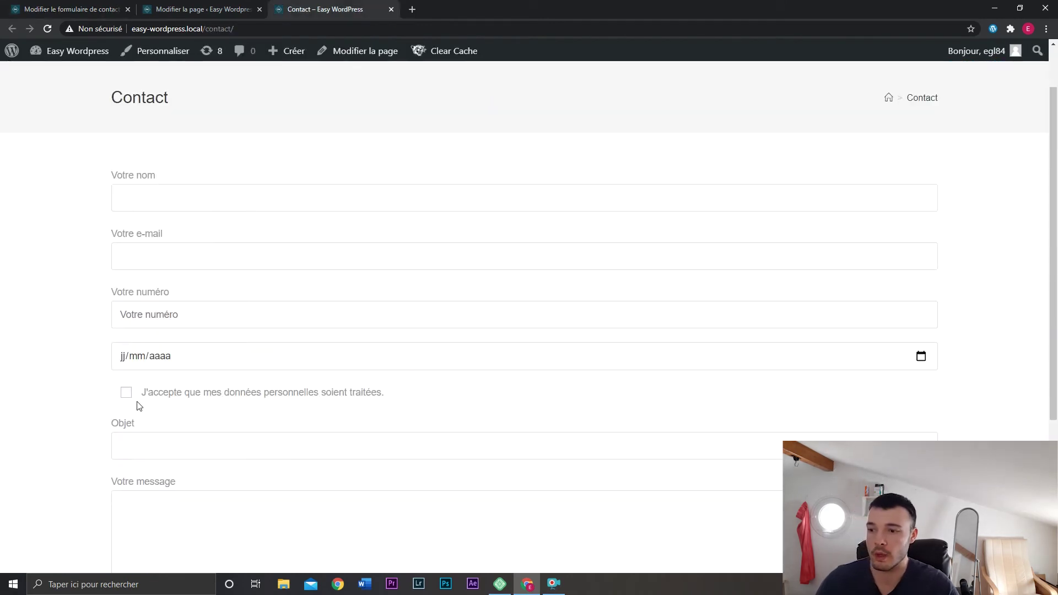
Test ticking and clearing the consent checkbox on the published Contact page and look over the rest of the form.
left_click(128, 398)
double_click(128, 398)
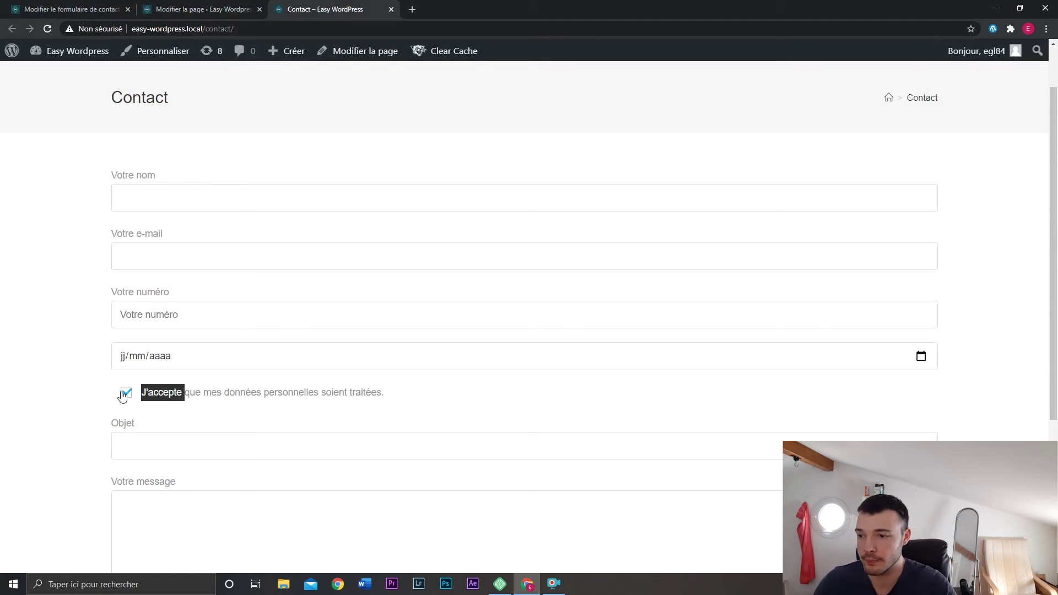
left_click(121, 392)
scroll(110, 407, "down", 4)
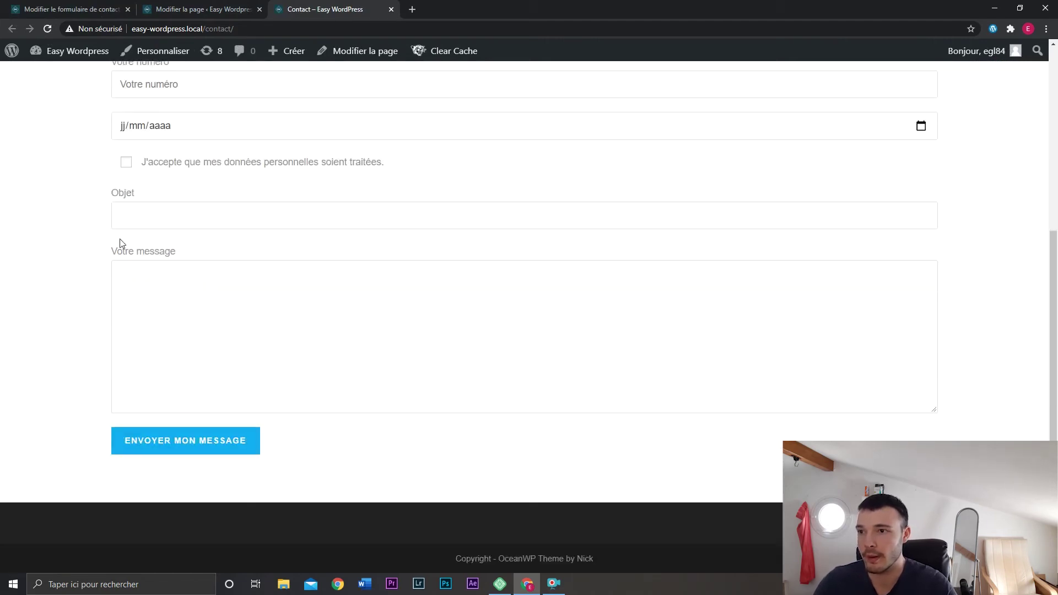
Return to the form editor and insert an optional file field on its own line between the message field and the consent checkbox.
left_click(70, 8)
scroll(689, 292, "down", 5)
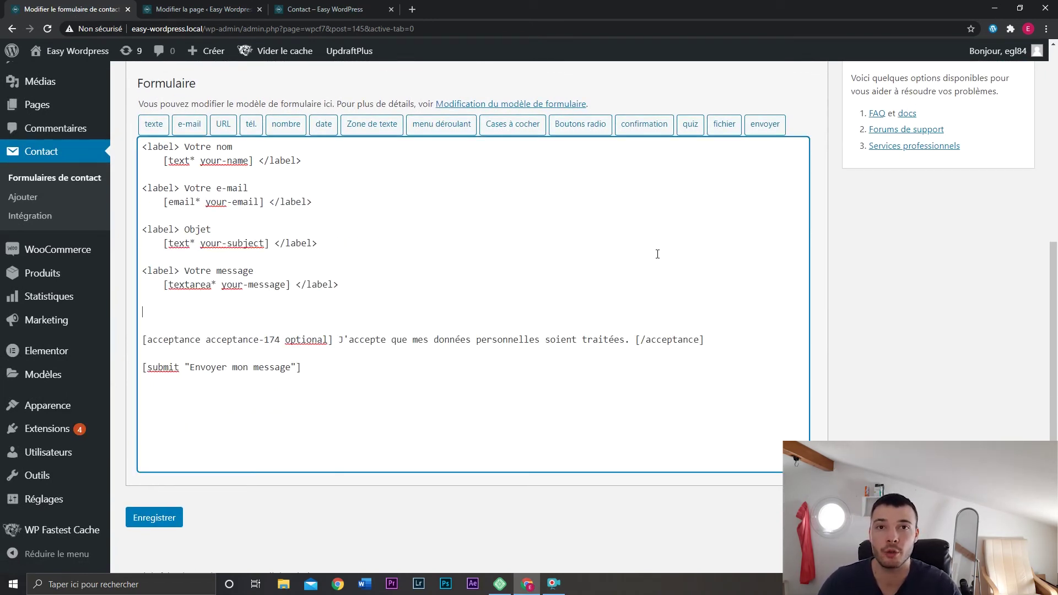
left_click(724, 124)
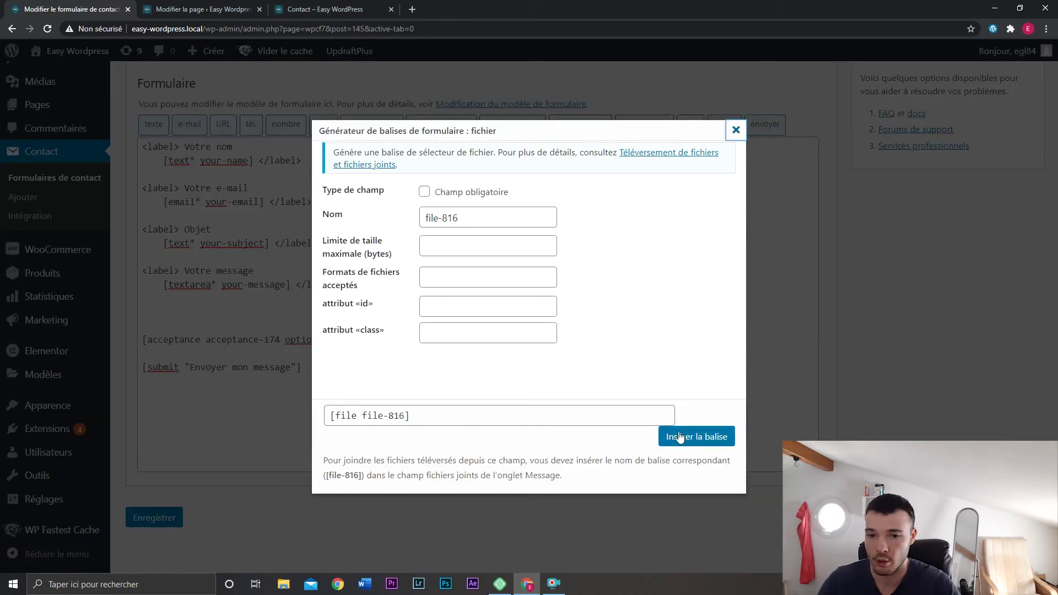
left_click(716, 437)
Wrap the file tag in label markup with the text "Souhaitez-vous envoyer un fichier ?" and save the form.
left_click(161, 298)
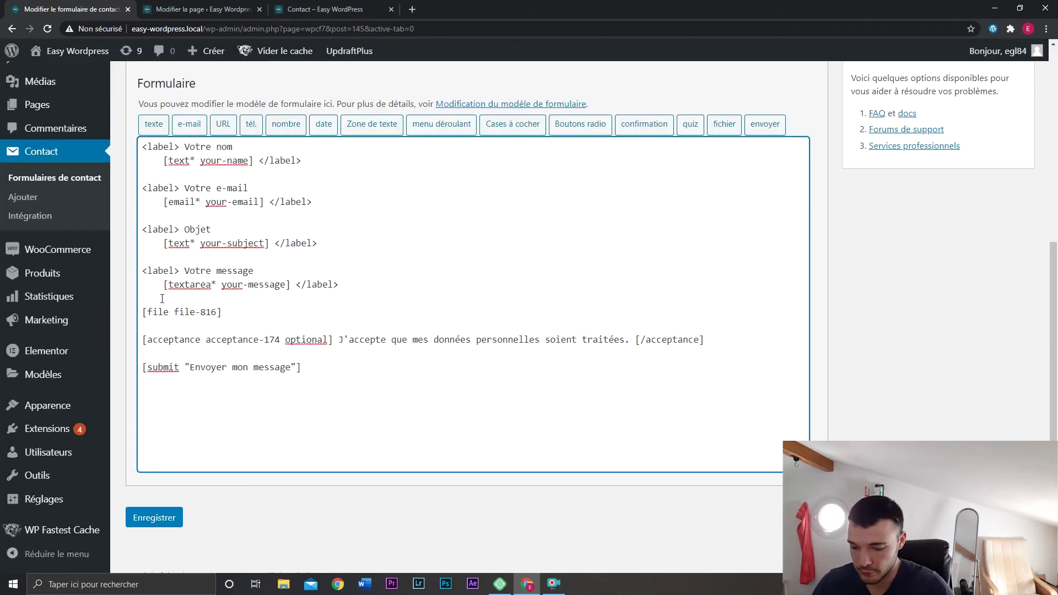
type("<label> ")
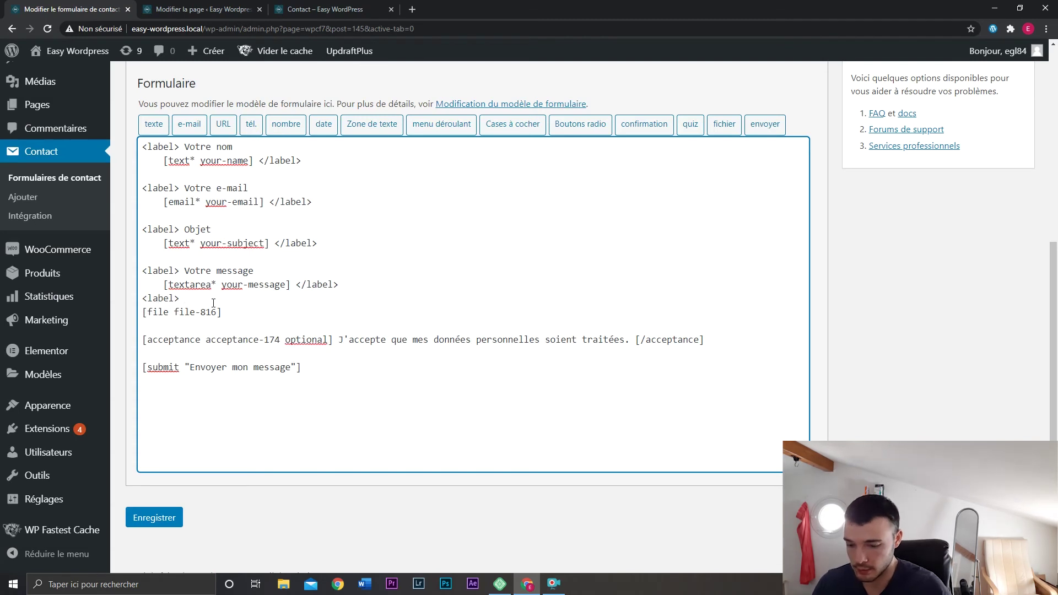
type("Souhai")
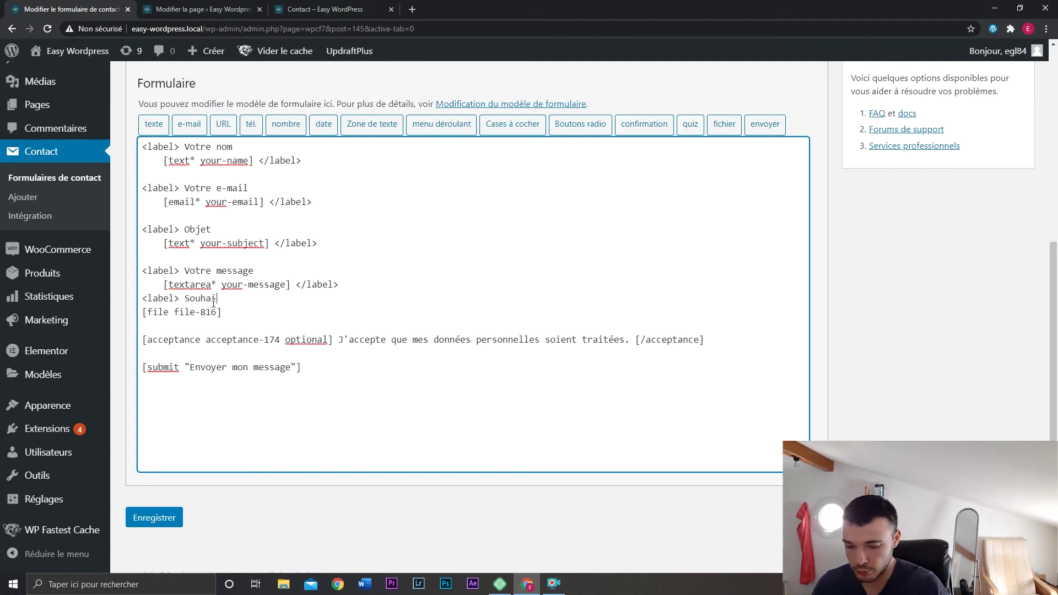
type("tez-vous envoyer ")
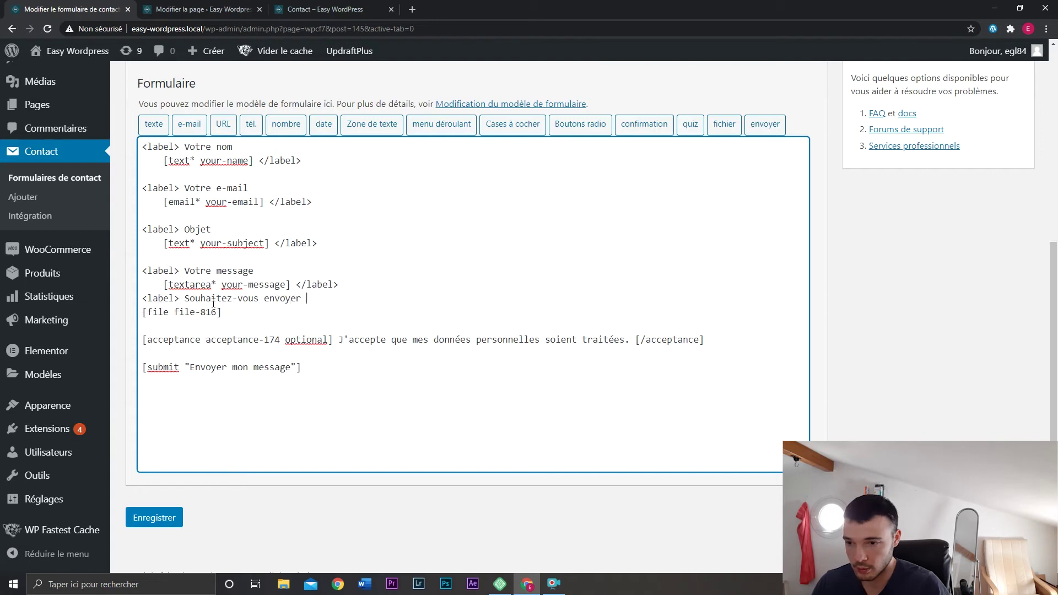
type("un fichei")
key("BackSpace")
key("BackSpace")
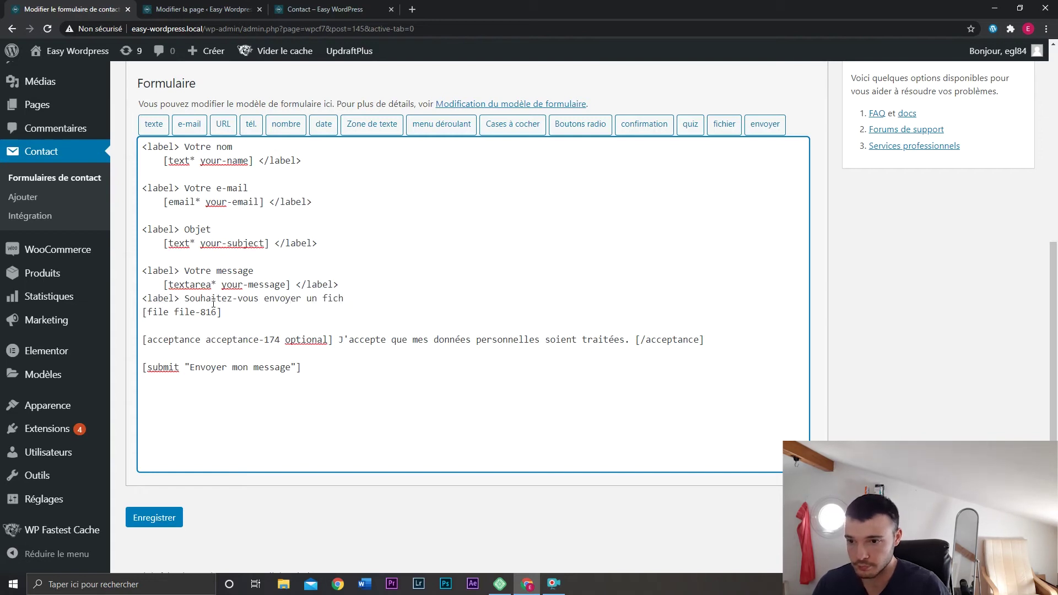
type("ier ?")
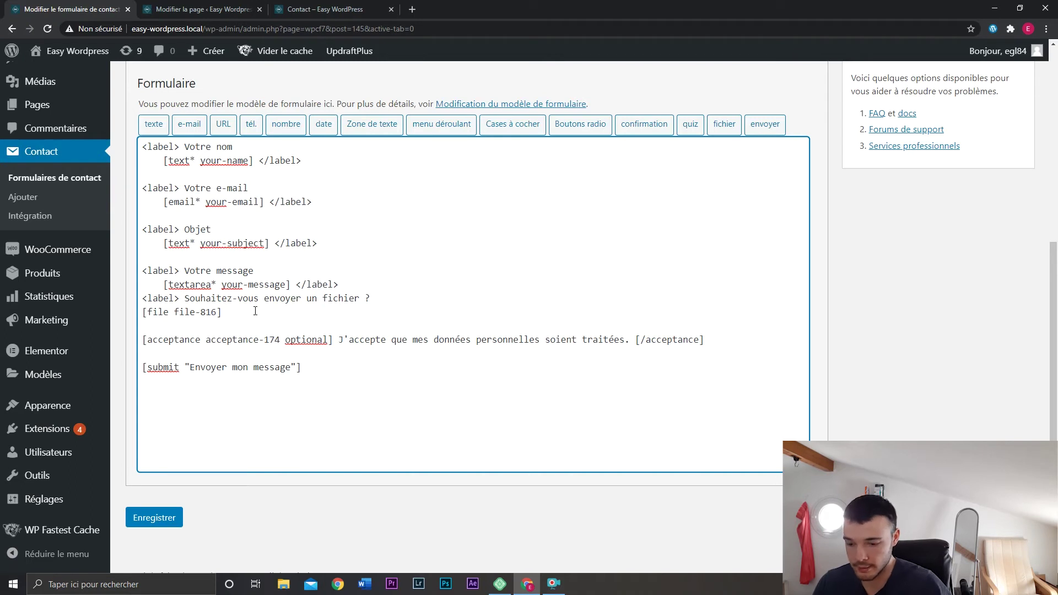
type("/label>")
left_click(157, 520)
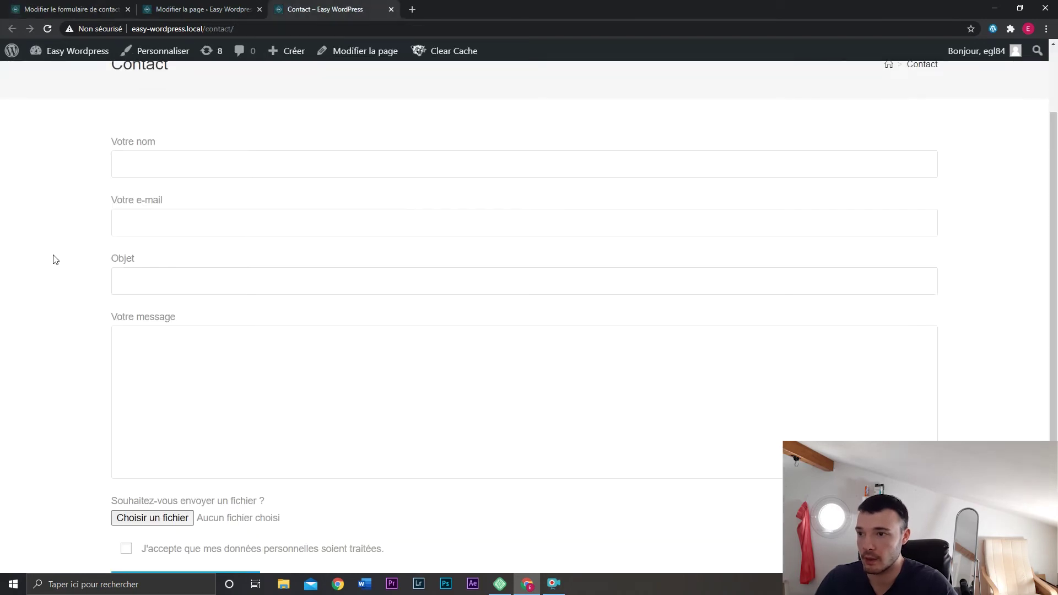
Complete the published form with a name, an e-mail, and "test" as subject and message, accept the consent condition and send it.
scroll(55, 260, "down", 1)
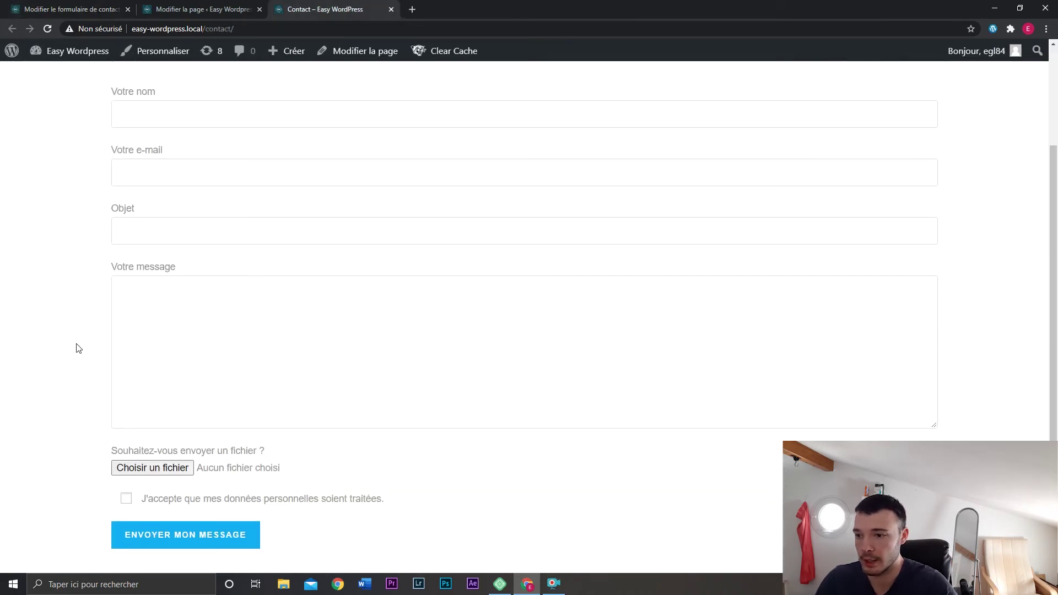
scroll(77, 348, "down", 1)
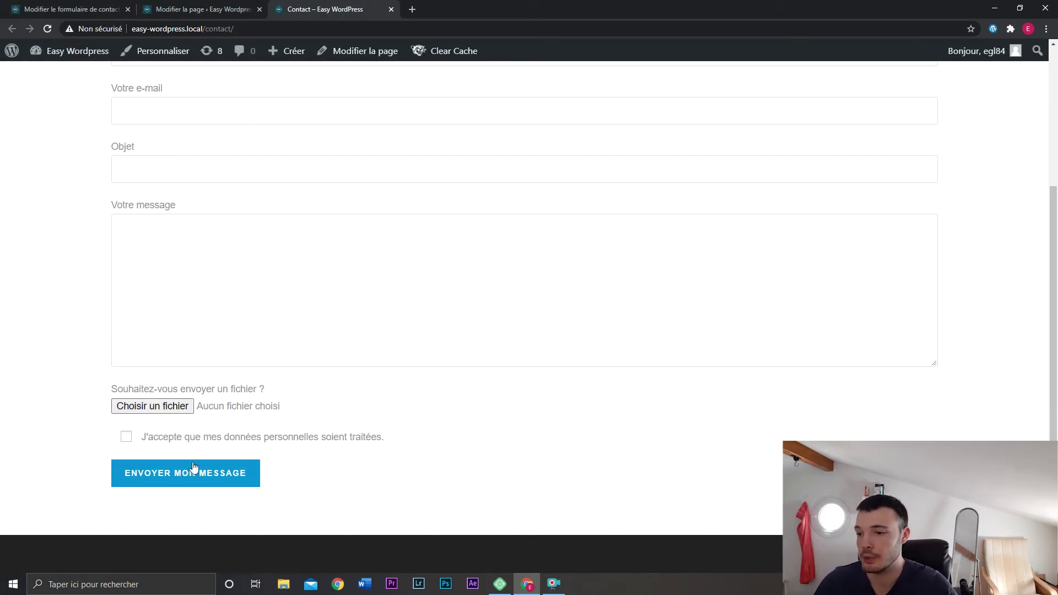
scroll(93, 260, "up", 1)
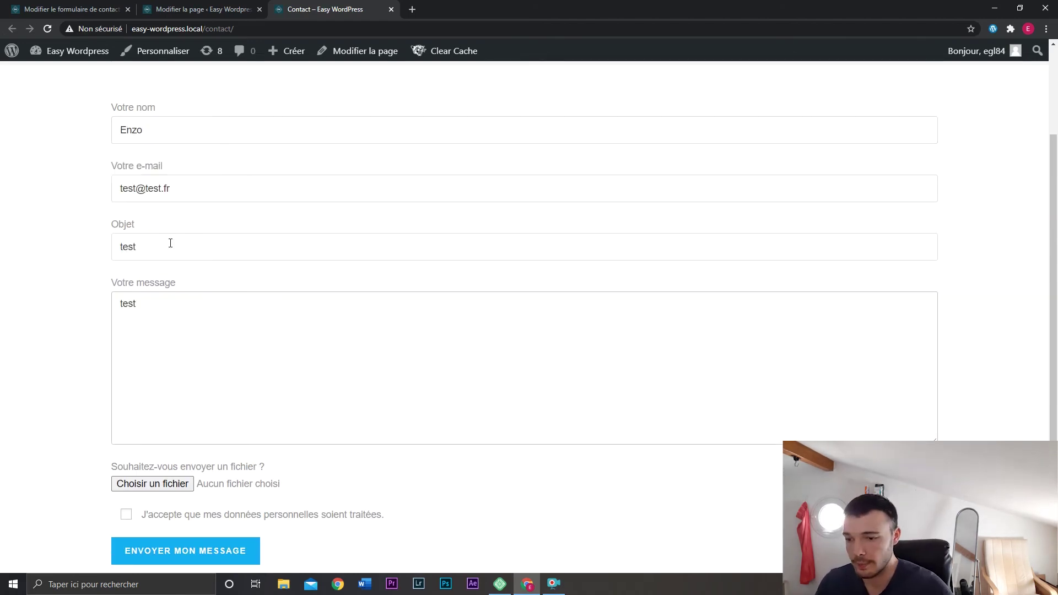
left_click(60, 276)
scroll(124, 450, "down", 1)
left_click(125, 452)
left_click(141, 492)
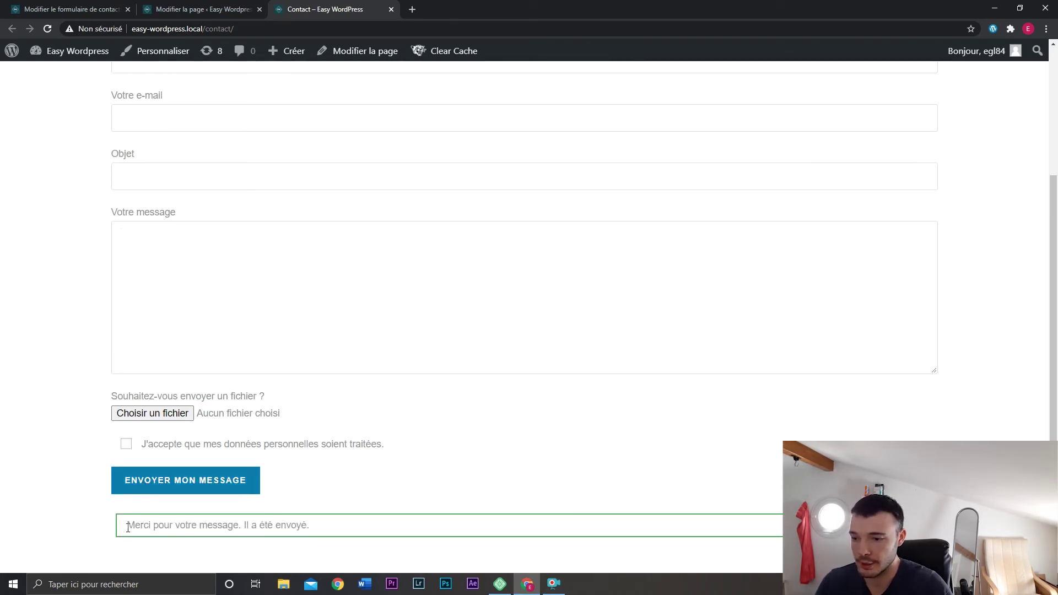
Read the notice shown below the sent form and review the matching response texts in the form's message settings.
left_click_drag(128, 528, 319, 532)
left_click(320, 532)
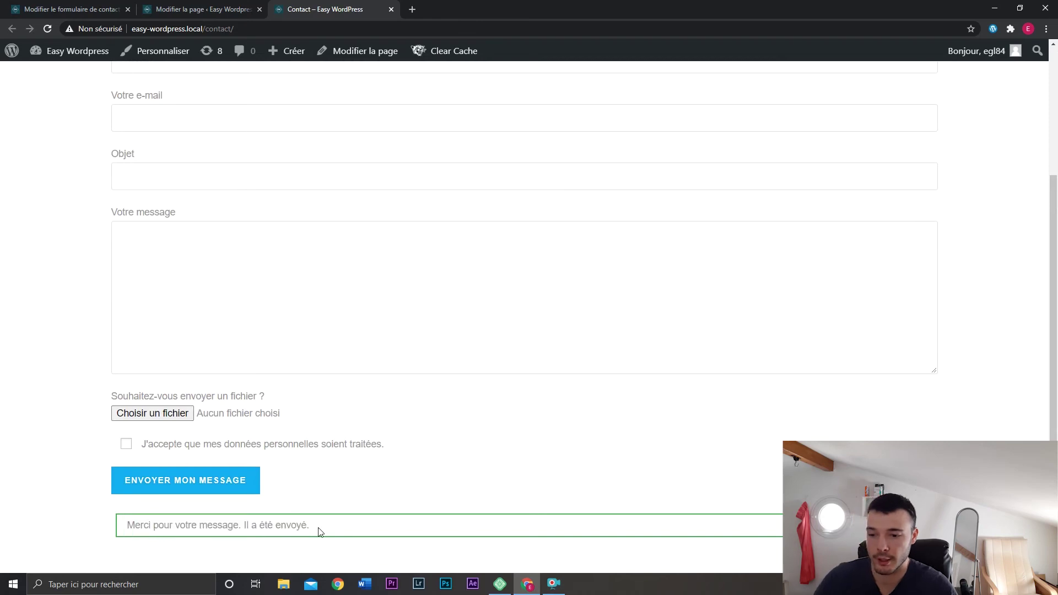
left_click(55, 9)
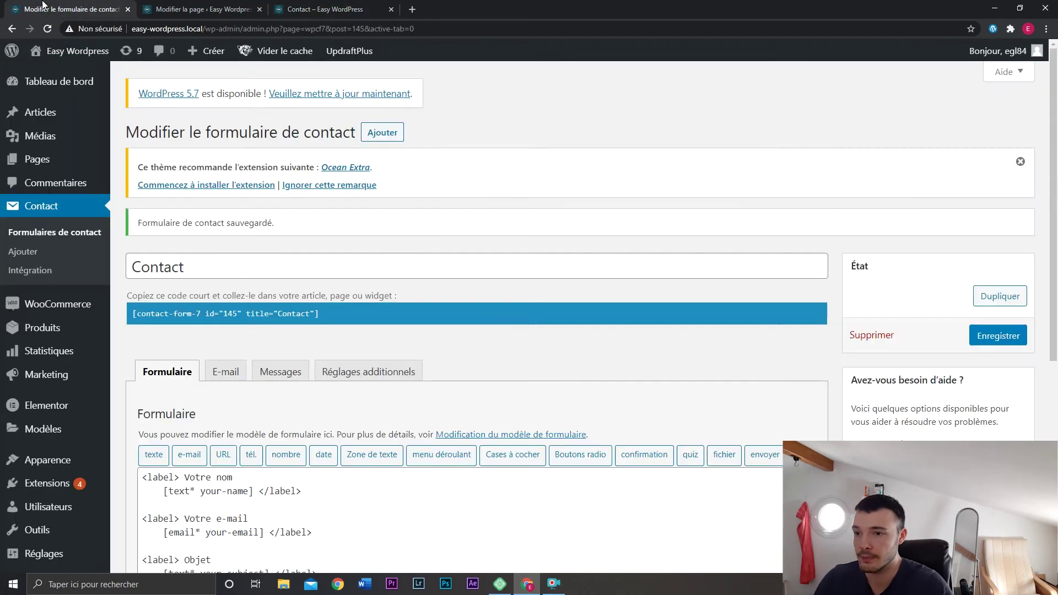
left_click(280, 371)
scroll(485, 252, "down", 3)
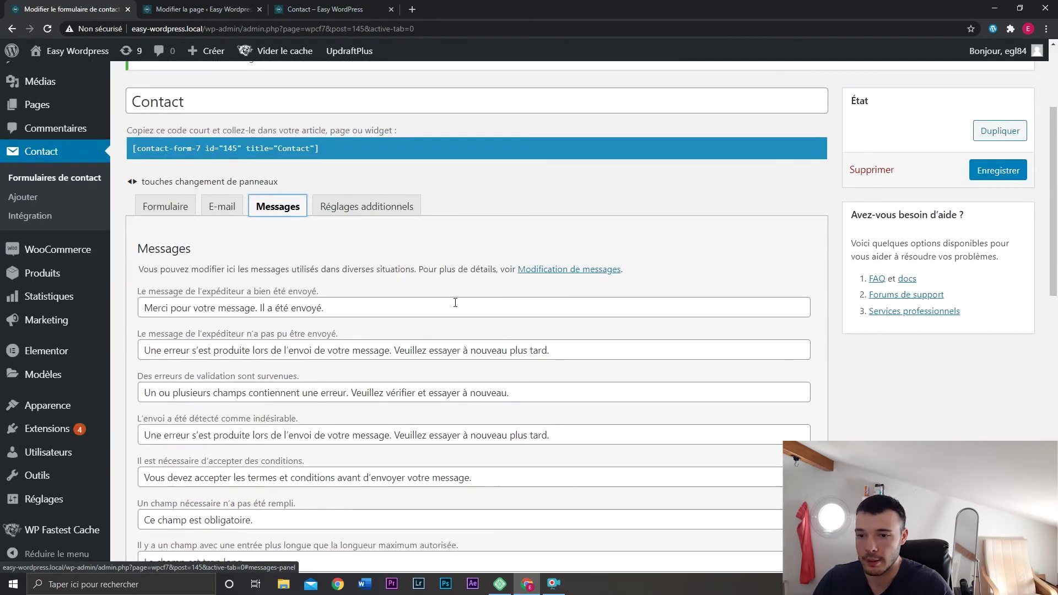
left_click_drag(1056, 203, 1057, 262)
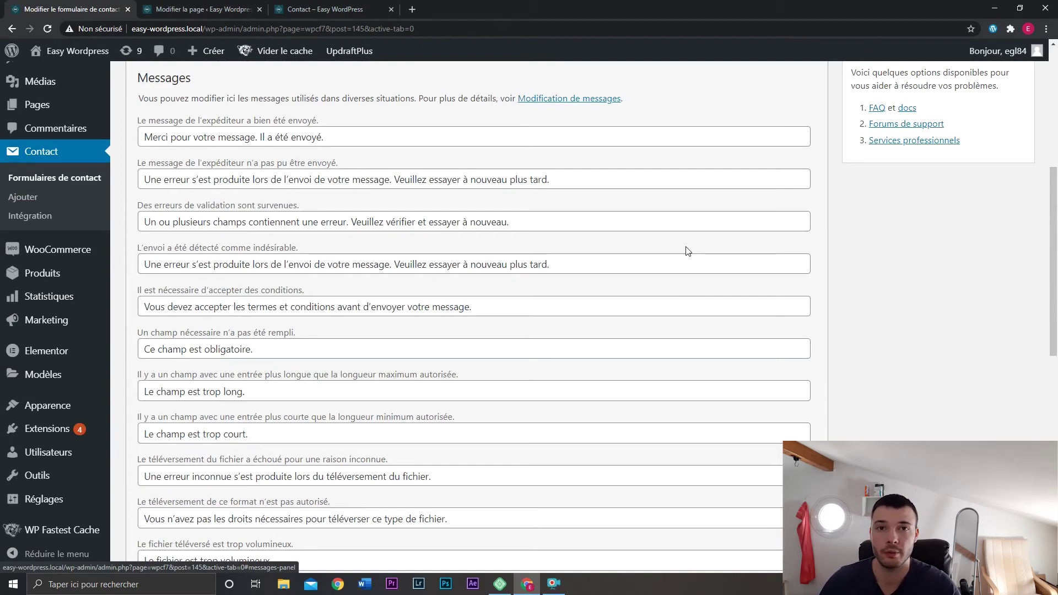
Examine the form's e-mail settings: available mail tags, recipient, sender, subject, additional headers and message body template.
scroll(687, 251, "up", 3)
left_click(223, 203)
scroll(620, 359, "down", 1)
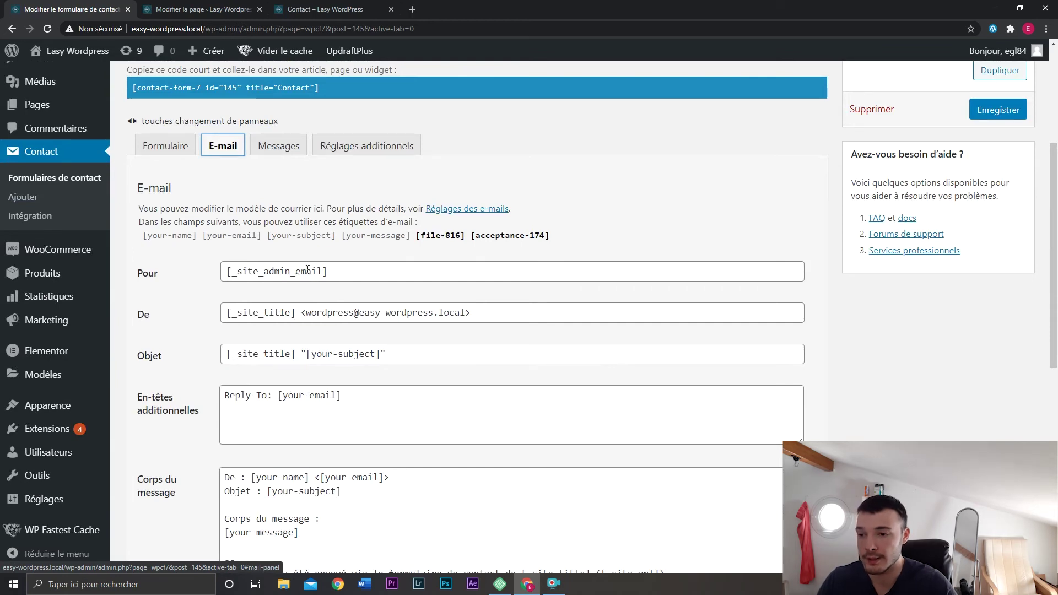
scroll(339, 269, "down", 1)
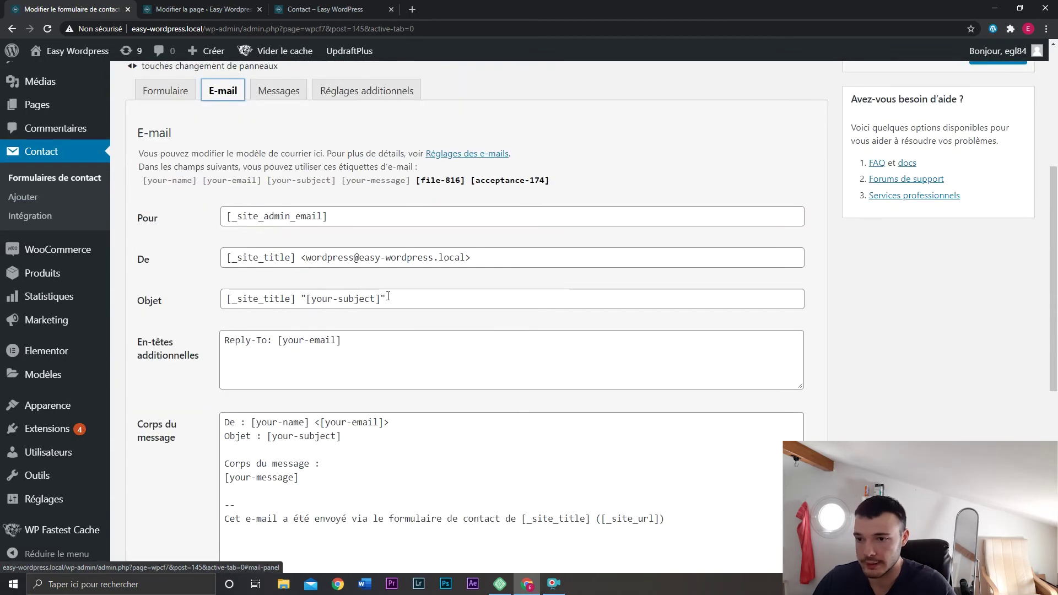
scroll(388, 296, "down", 3)
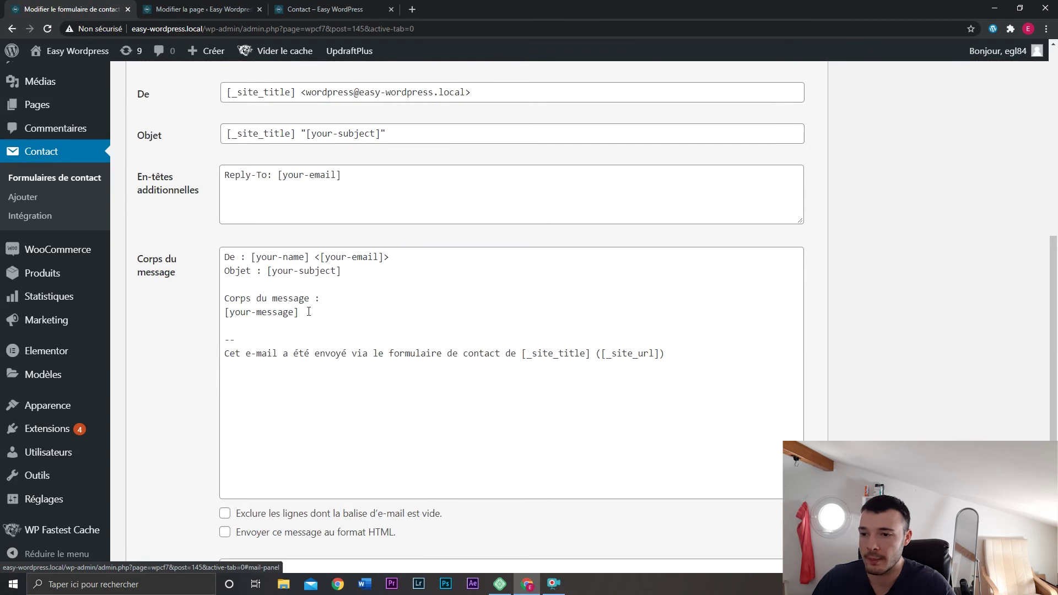
left_click_drag(300, 312, 226, 314)
left_click(309, 312)
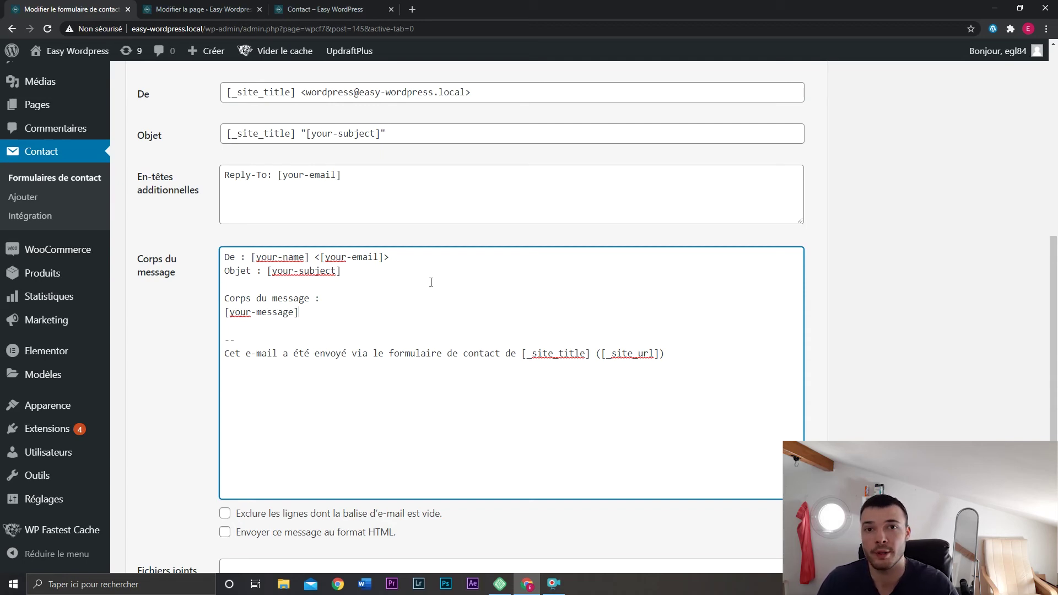
scroll(431, 282, "up", 3)
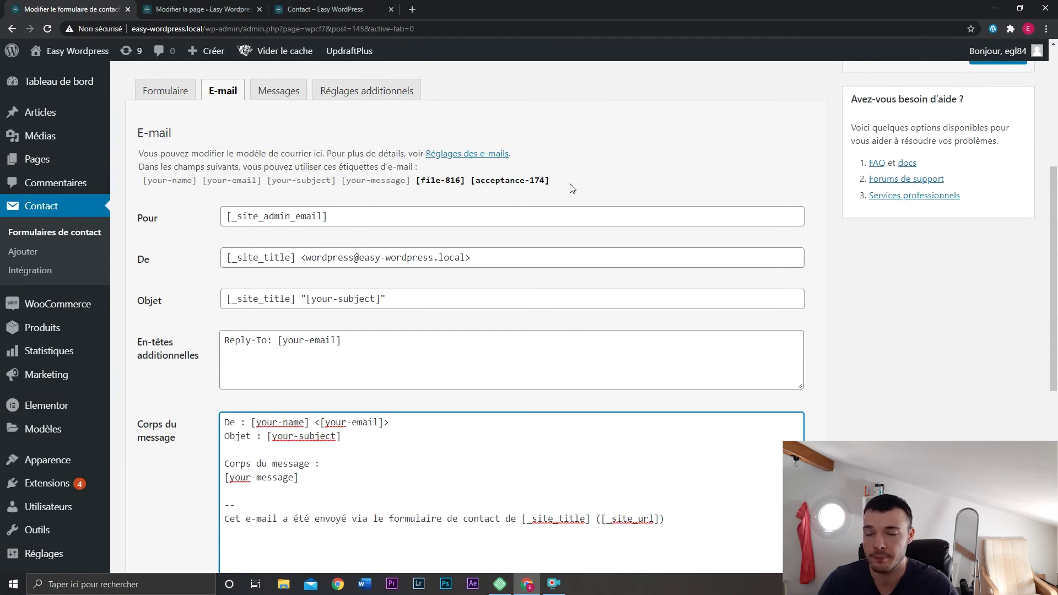
left_click(449, 186)
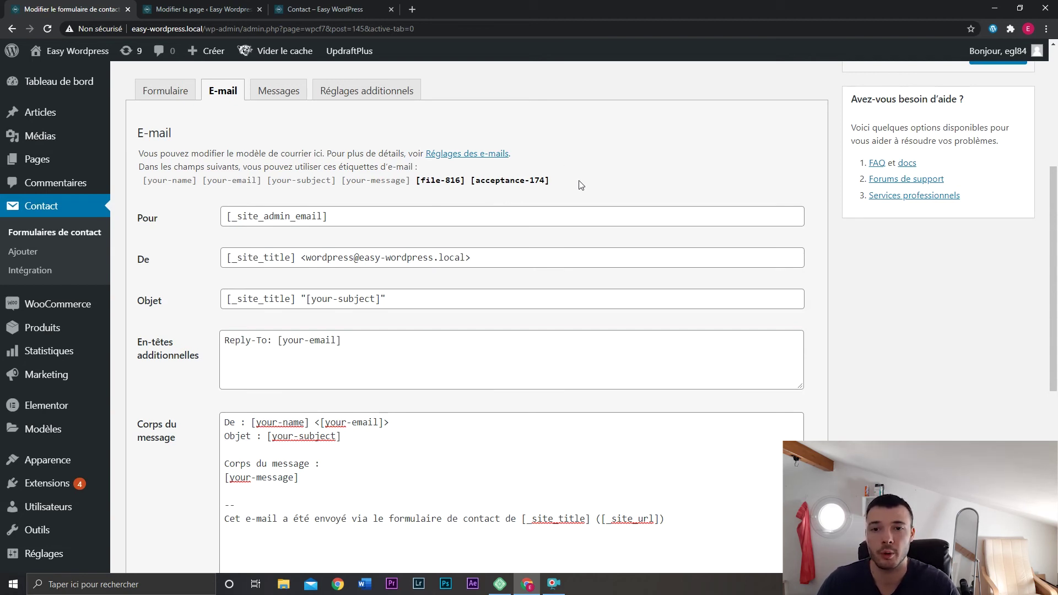
Enable the additional E-mail (2) template for automated replies and check the recipient it uses.
scroll(592, 183, "down", 1)
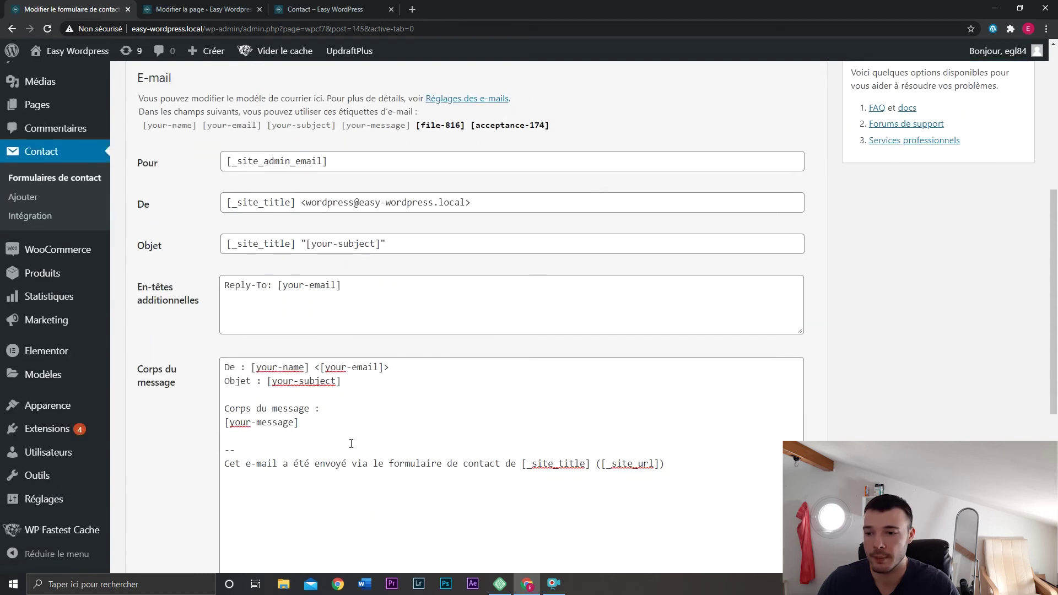
left_click(353, 383)
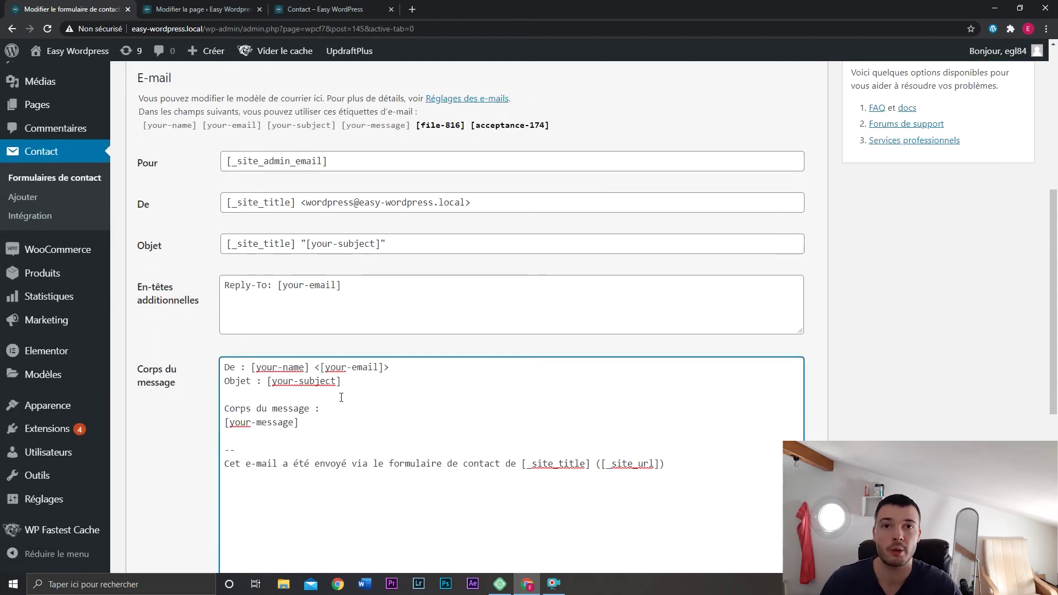
scroll(341, 397, "down", 6)
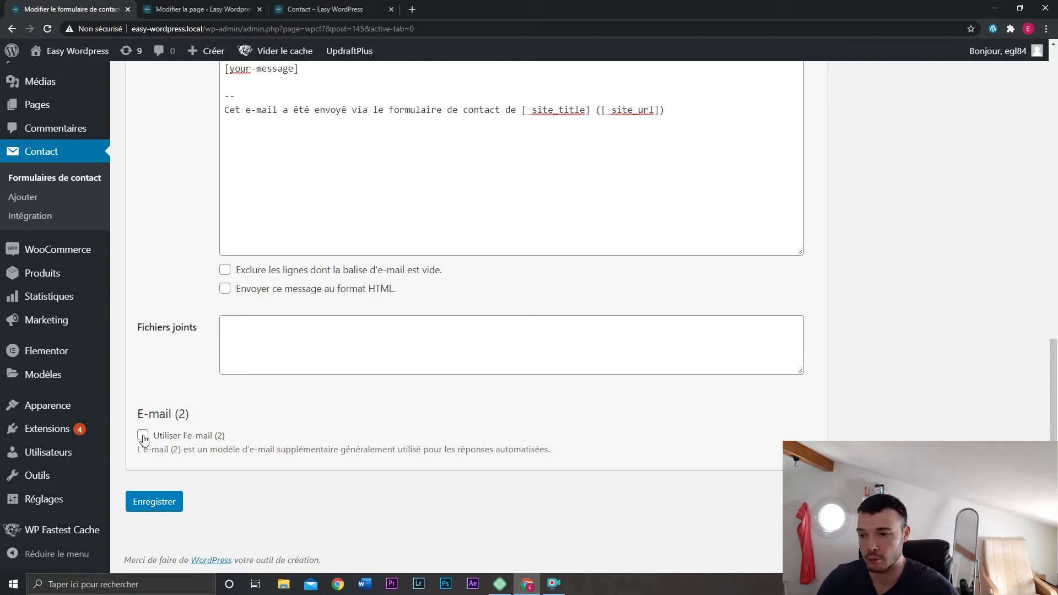
left_click(143, 435)
scroll(378, 397, "down", 6)
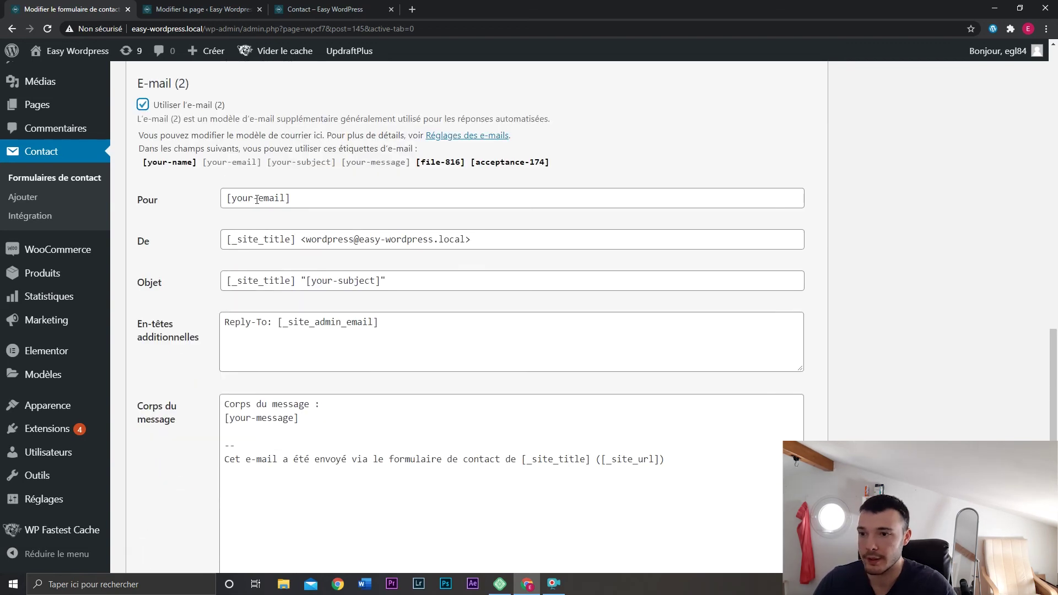
left_click_drag(304, 200, 227, 201)
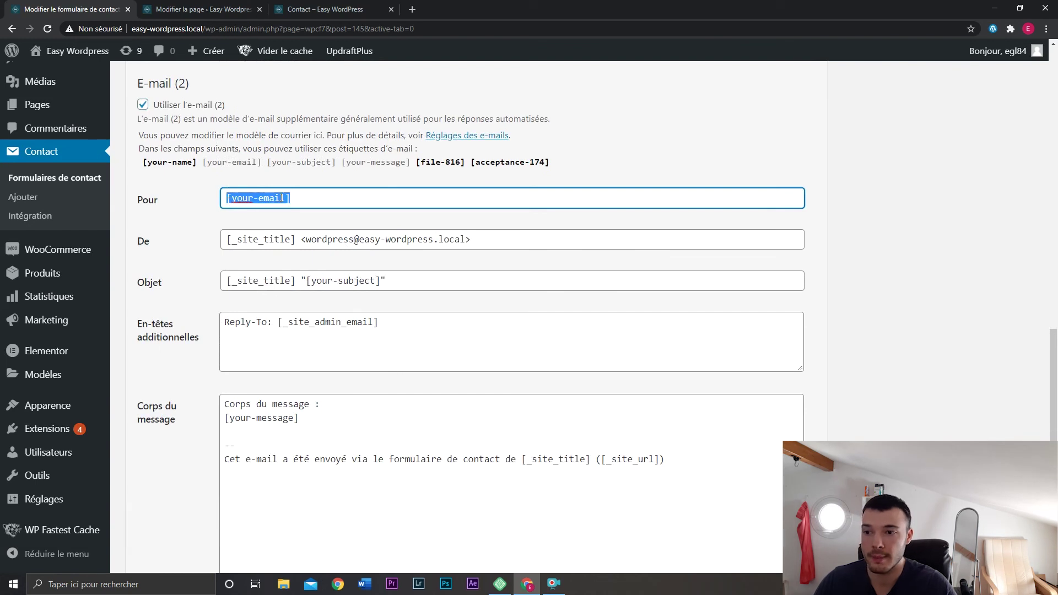
left_click(312, 218)
Set the subject of the E-mail (2) template to "Nous avons bien reçu votre message".
left_click_drag(387, 282, 227, 285)
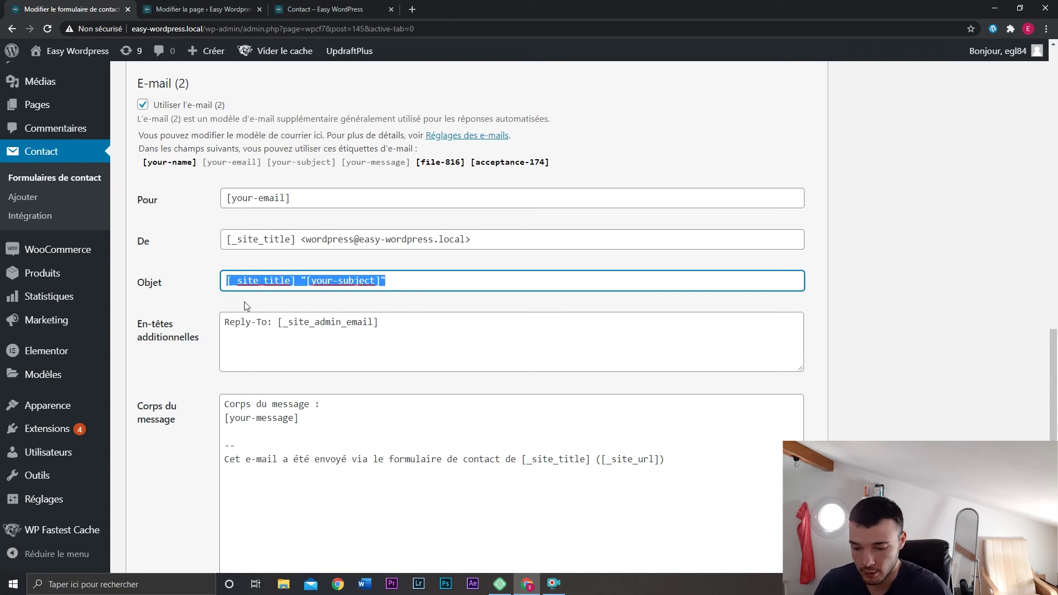
type("Nous avo")
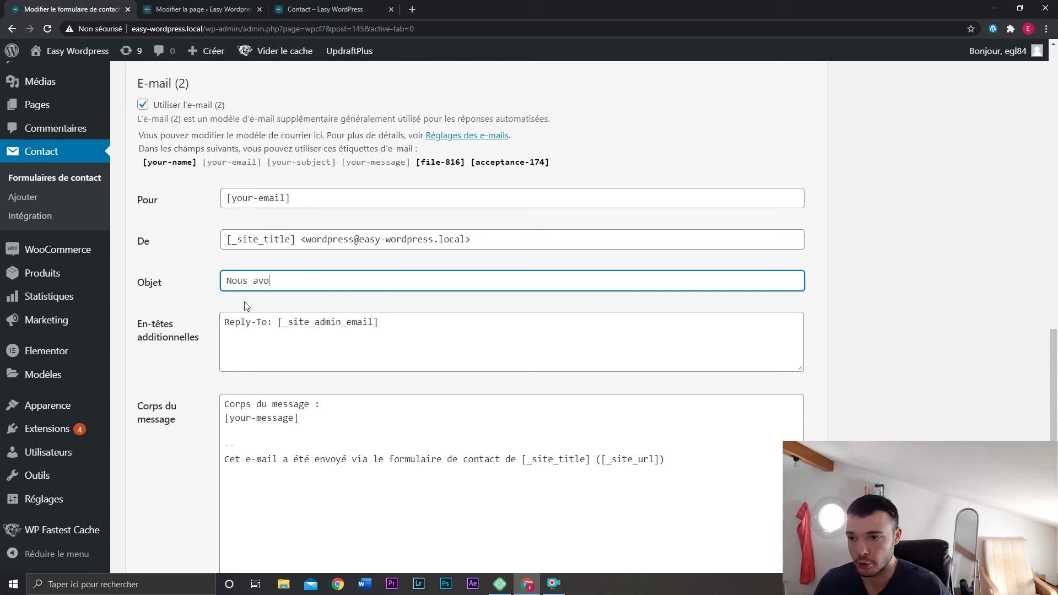
type("ns bien reçu")
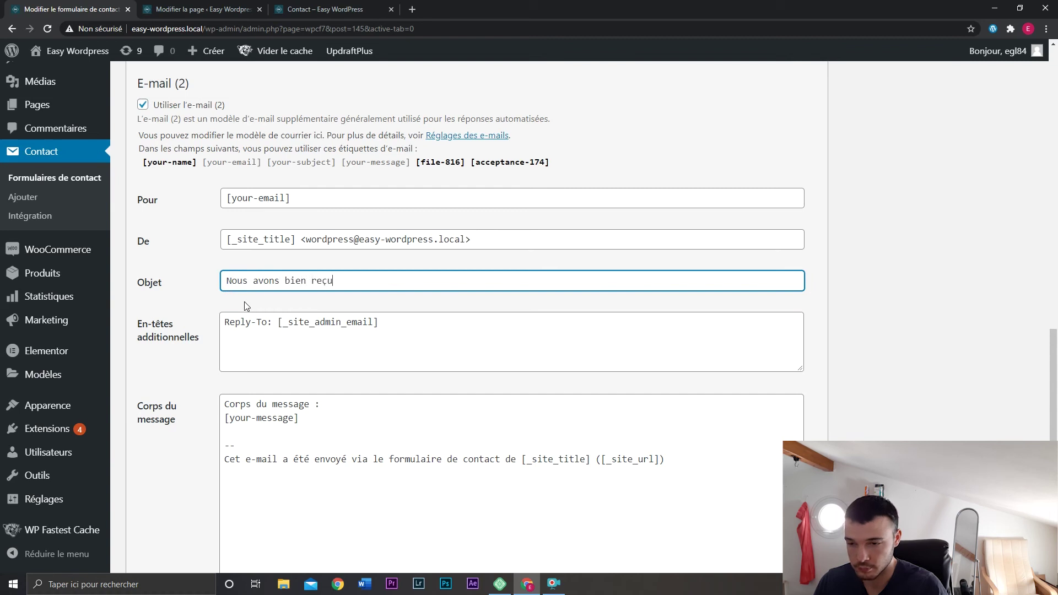
type(" votre message")
Remove the [your-message] tag from the E-mail (2) message body and save the form.
scroll(243, 302, "down", 2)
left_click_drag(299, 308, 218, 296)
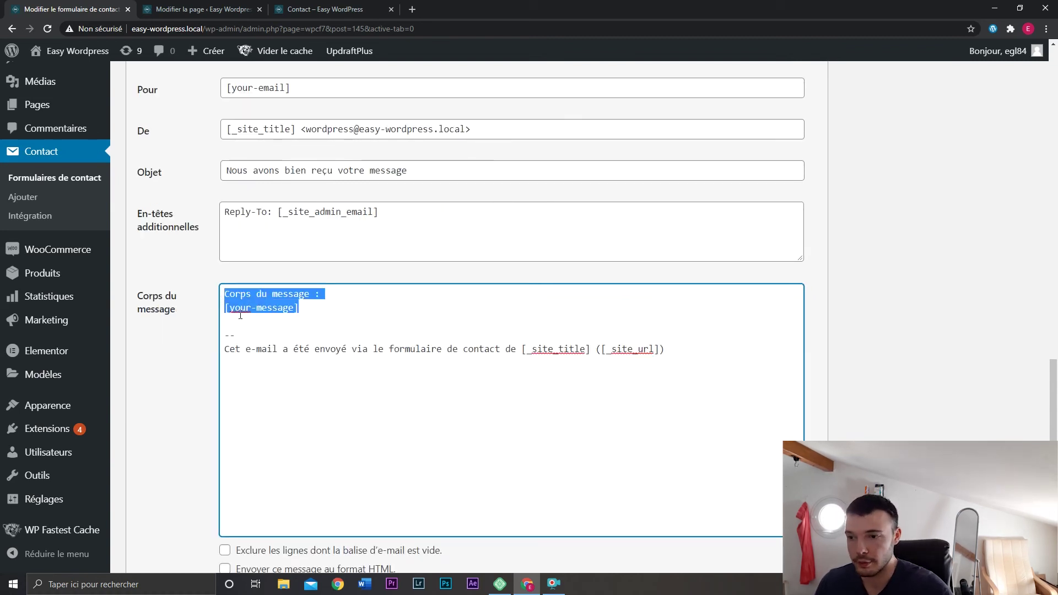
left_click(299, 307)
left_click_drag(299, 308, 192, 311)
key("BackSpace")
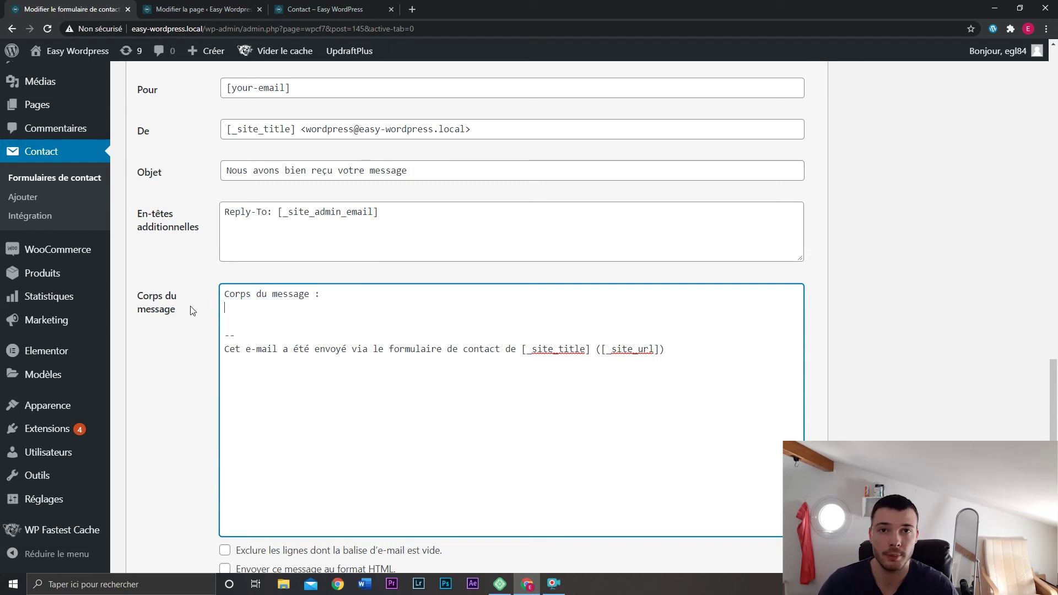
scroll(192, 311, "down", 4)
left_click(171, 502)
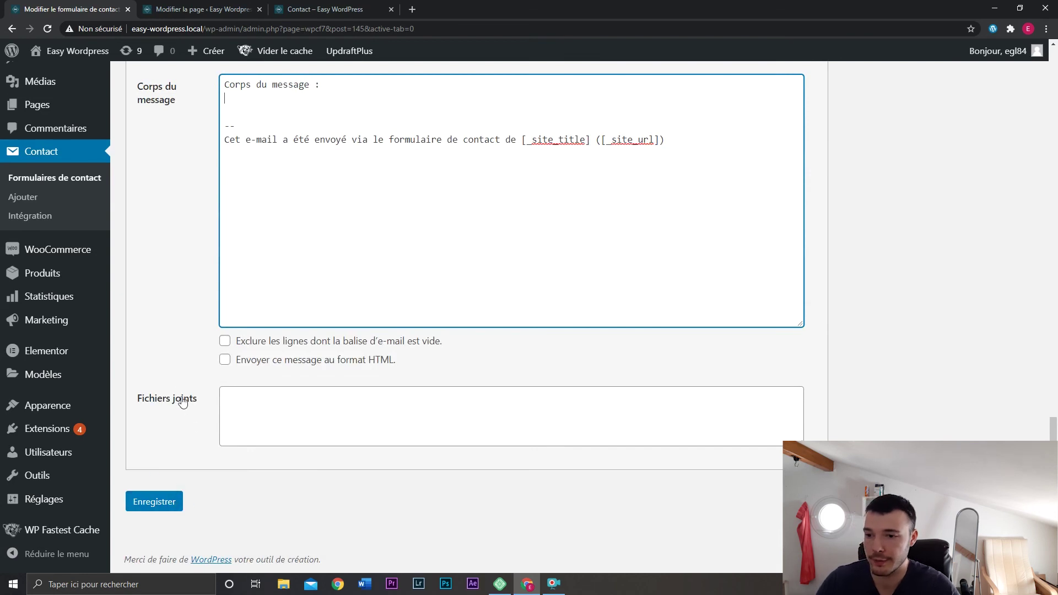